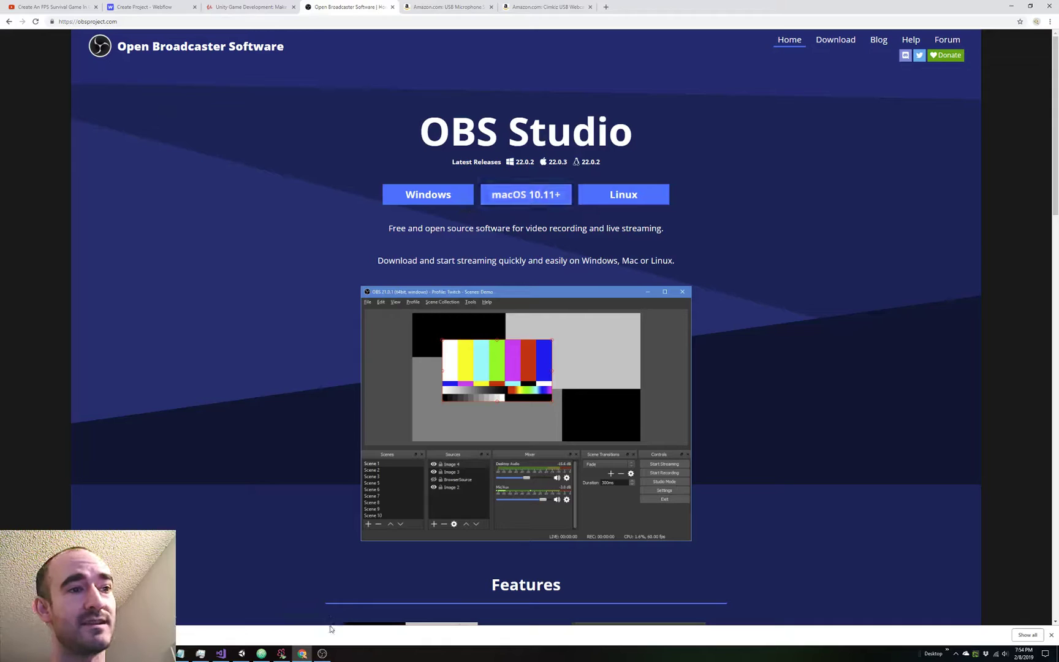
Switch to OBS Studio and examine the stream types and streaming services offered in the Stream settings.
click(323, 654)
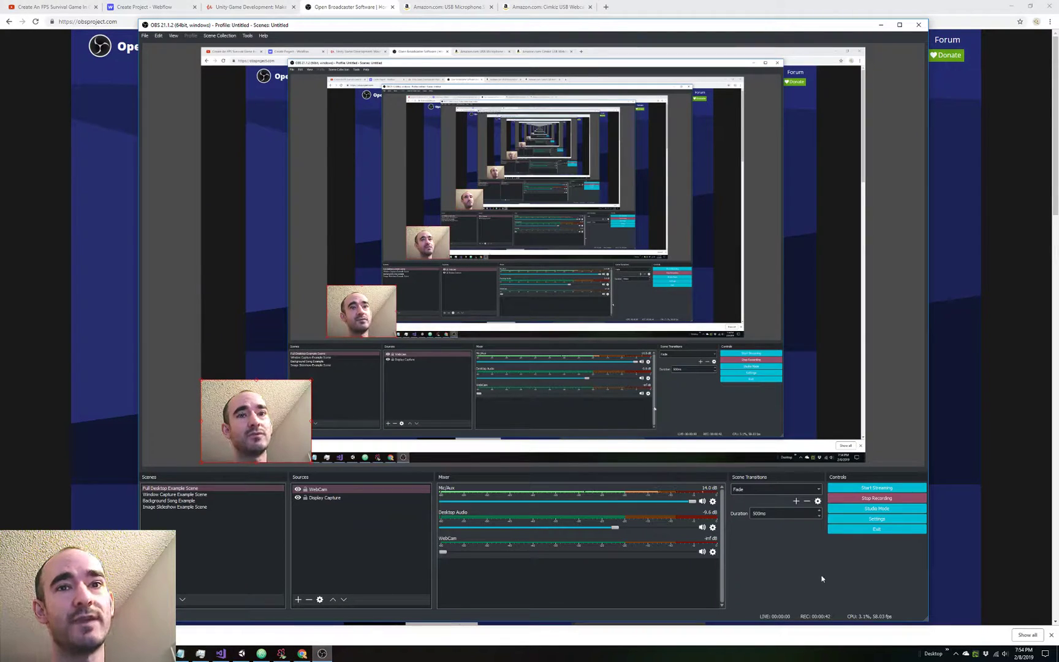
click(875, 520)
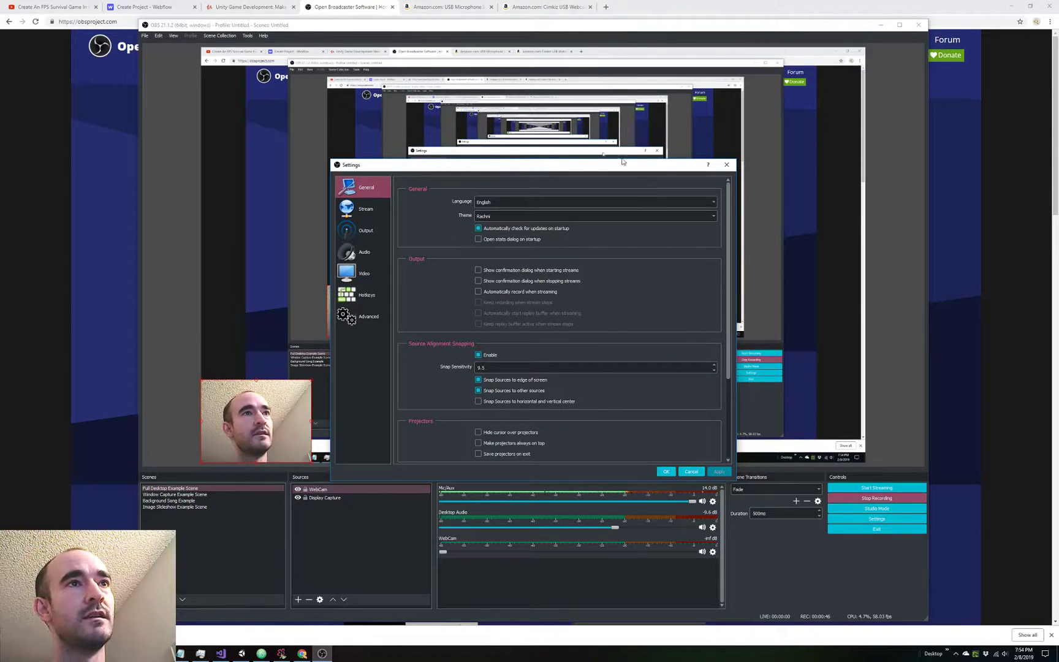
click(362, 208)
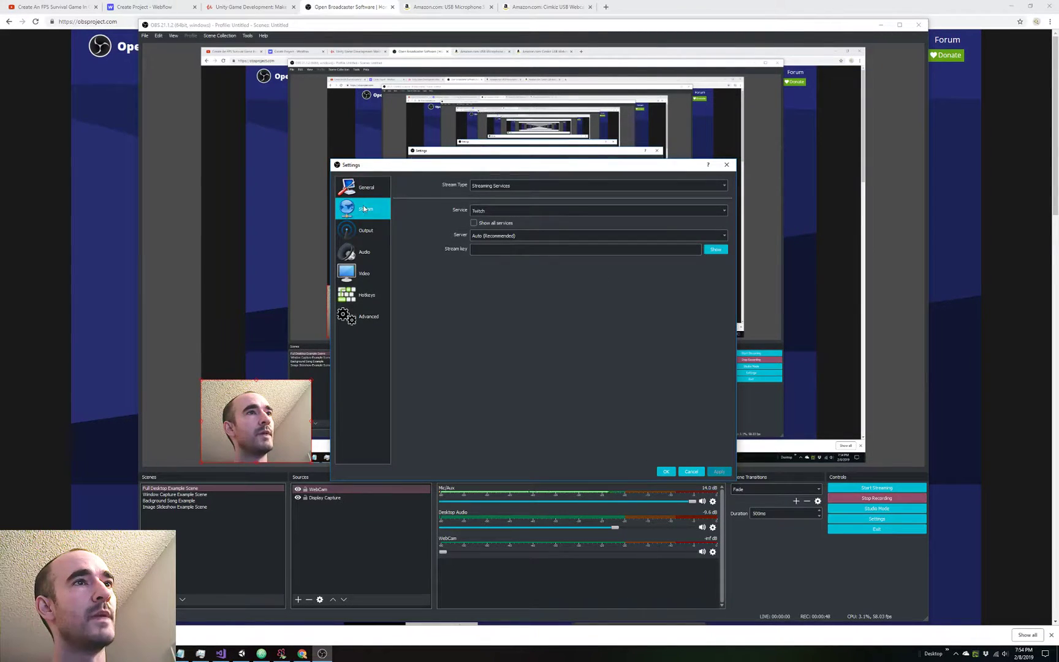
click(537, 189)
click(537, 193)
click(495, 210)
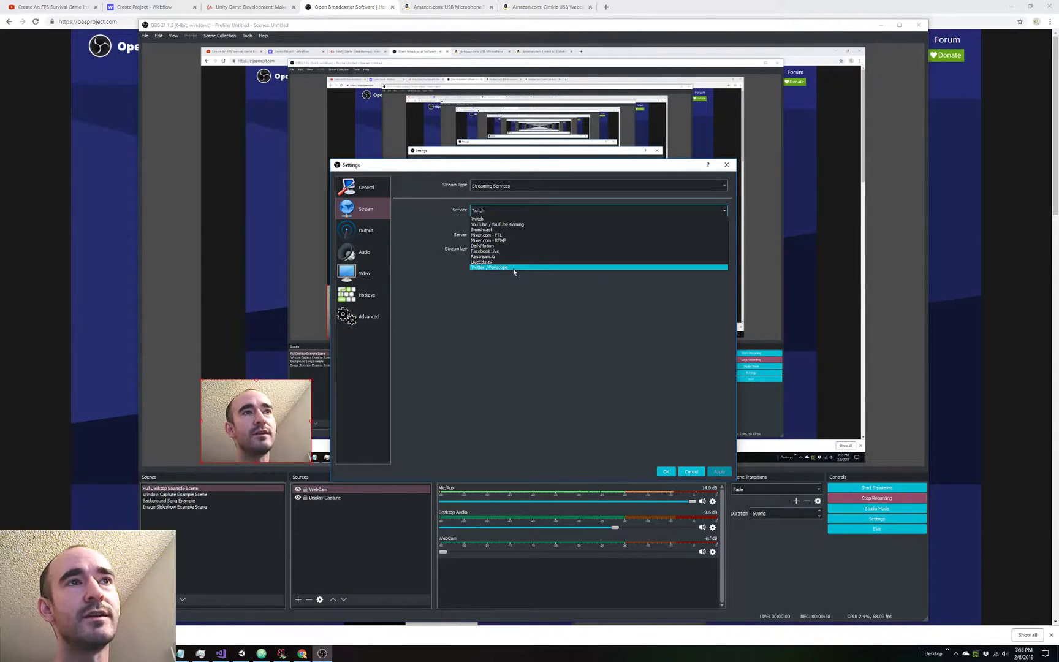
click(492, 335)
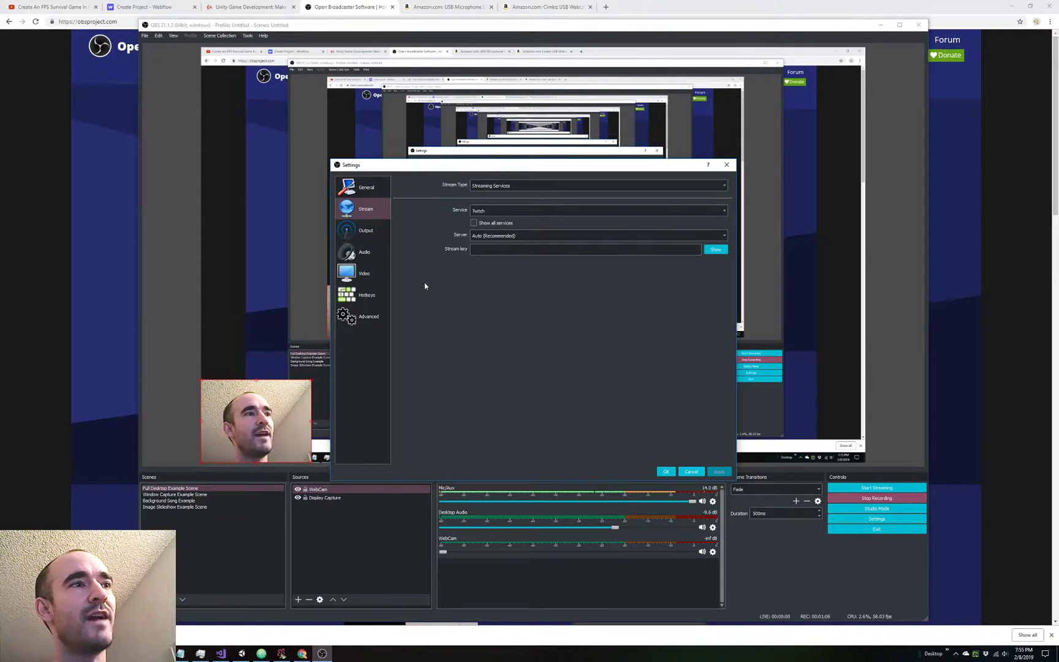
In the General settings, try the Default interface theme and switch back to Rachni.
click(363, 194)
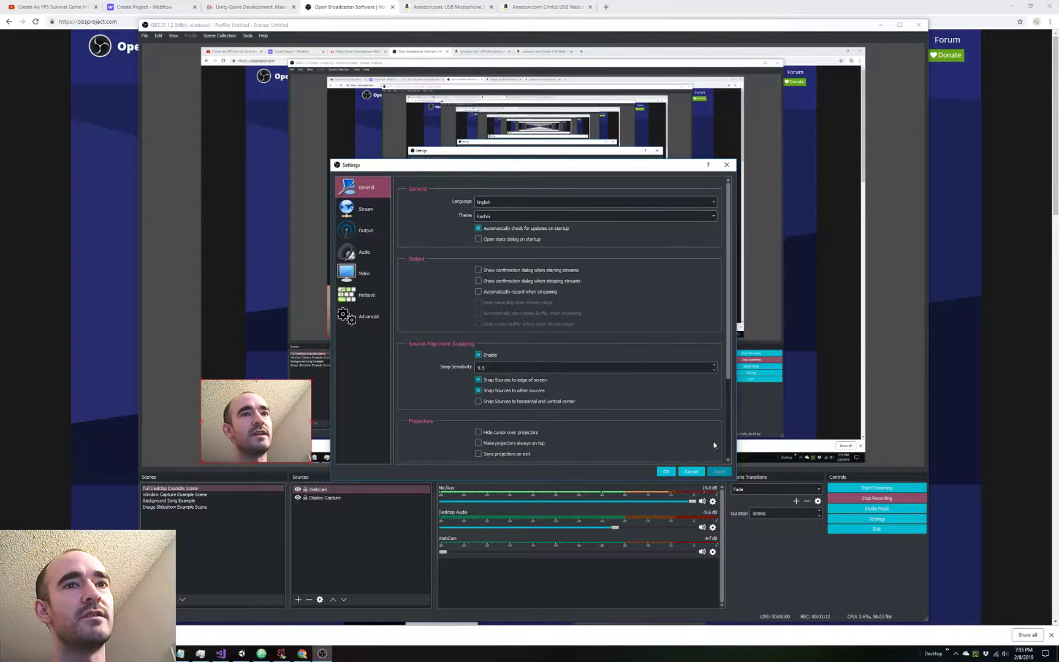
click(502, 216)
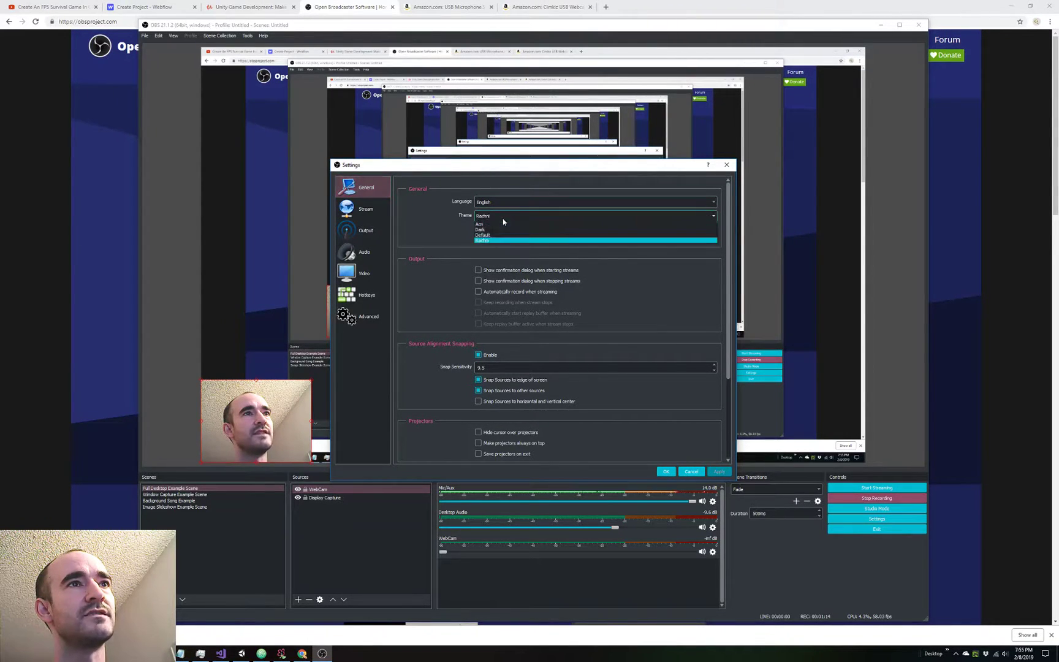
click(501, 233)
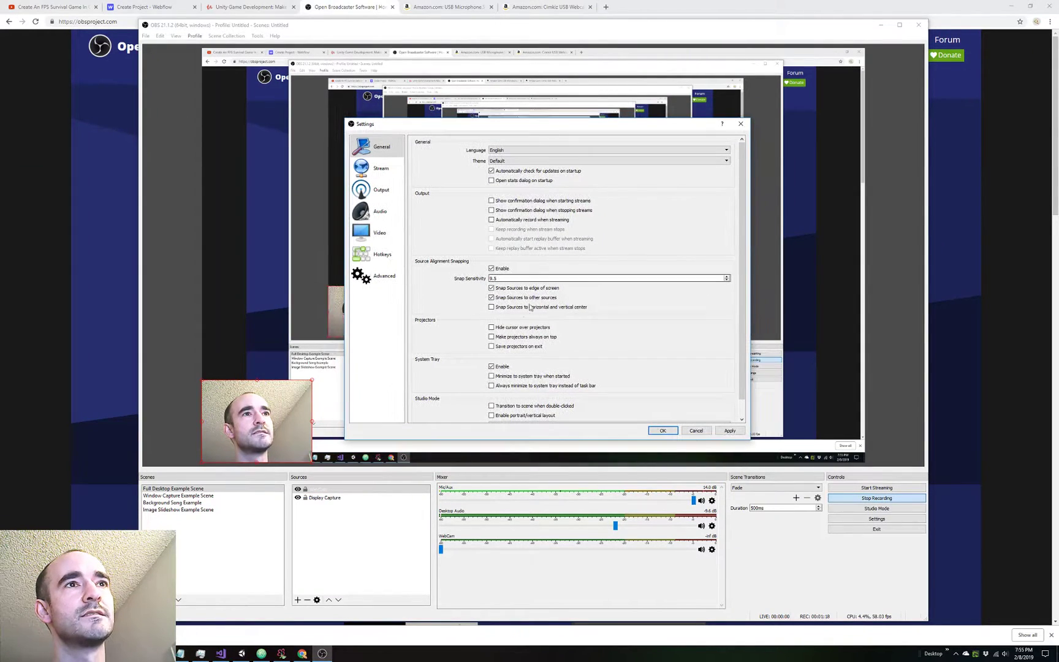
click(530, 161)
click(514, 174)
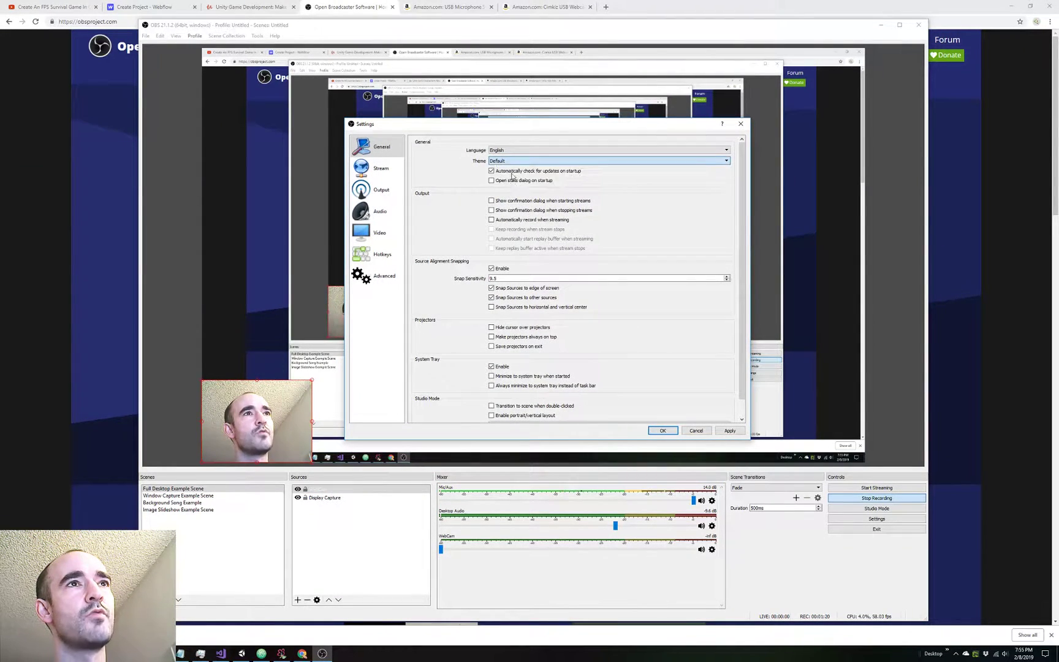
click(517, 176)
click(517, 178)
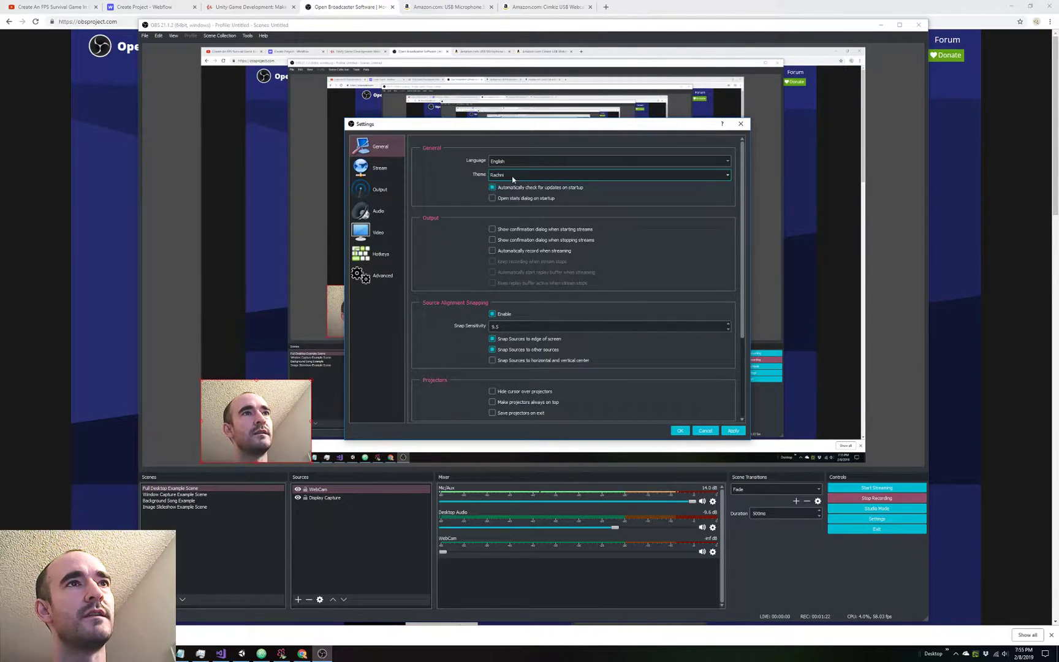
Try the Dark interface theme, restore the Rachni theme and confirm the settings.
click(514, 175)
click(516, 191)
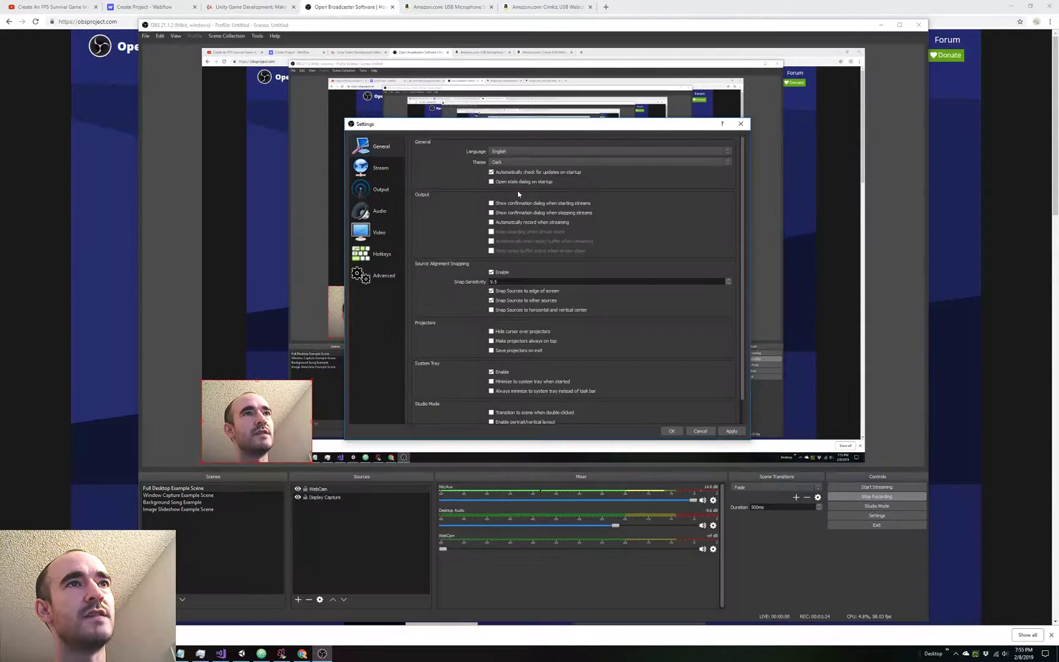
click(580, 161)
click(540, 182)
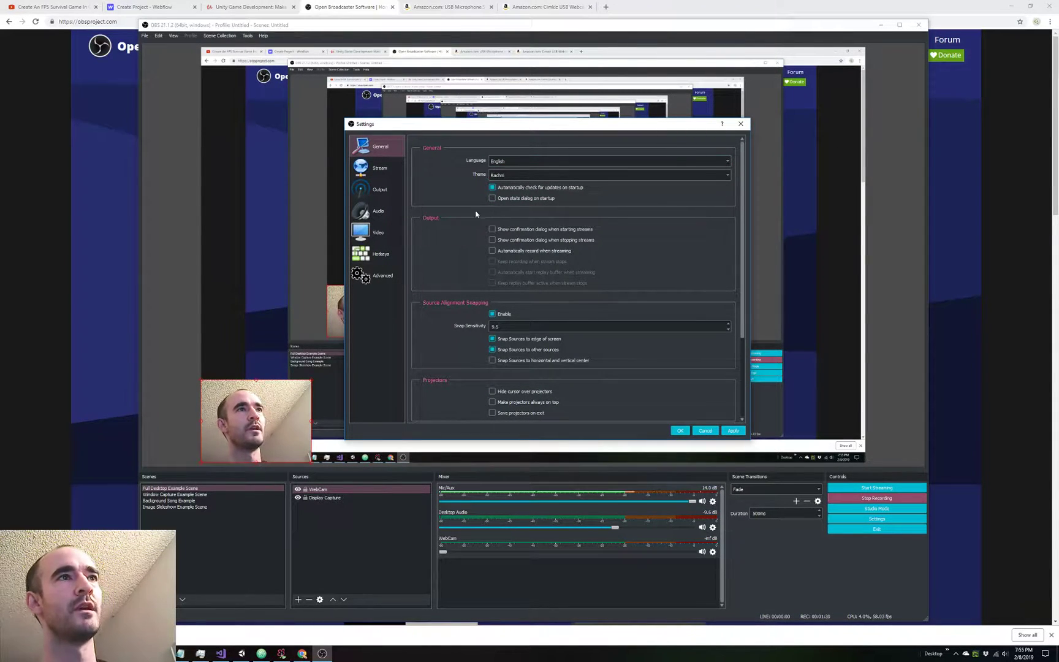
click(679, 430)
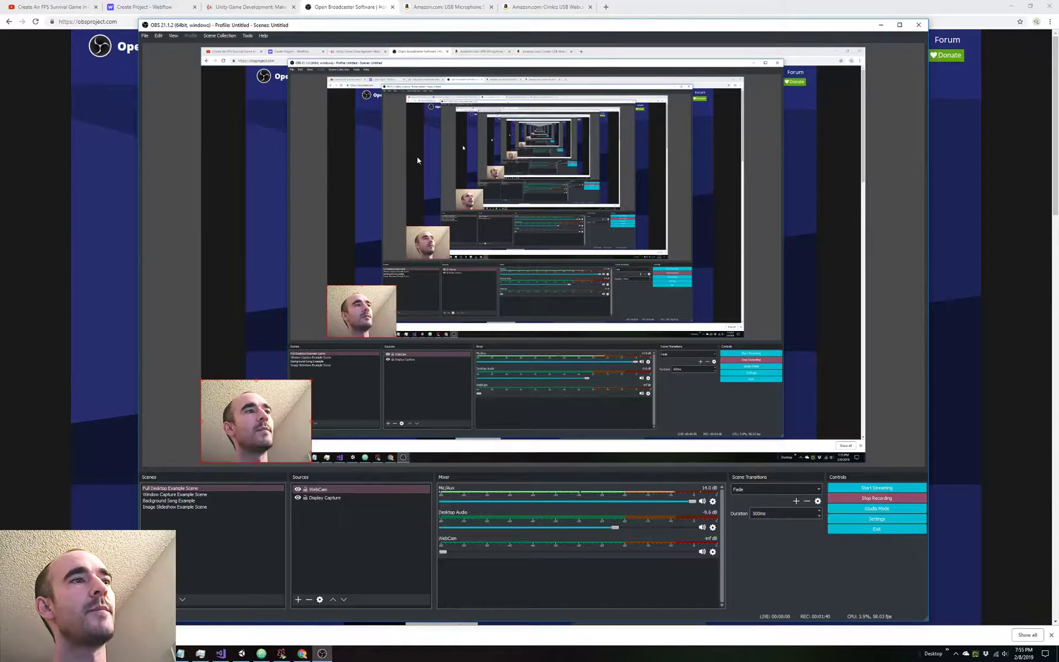
Switch to the browser, examine the Cimkiz USB webcam's product page on Amazon and highlight its price.
click(545, 6)
mouse_move(275, 263)
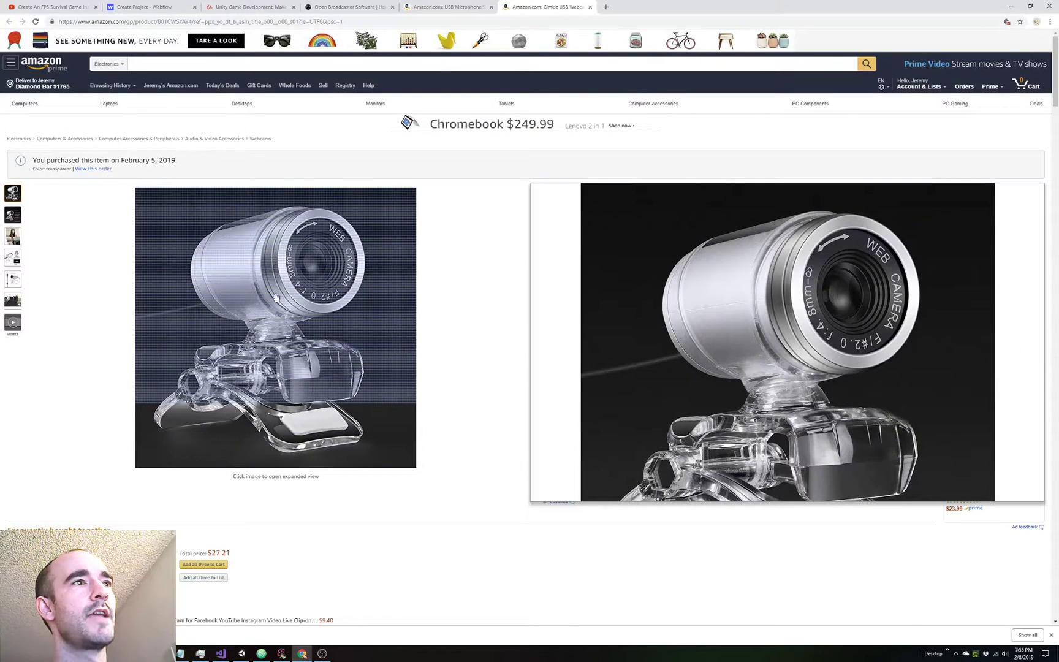
drag(964, 208, 971, 206)
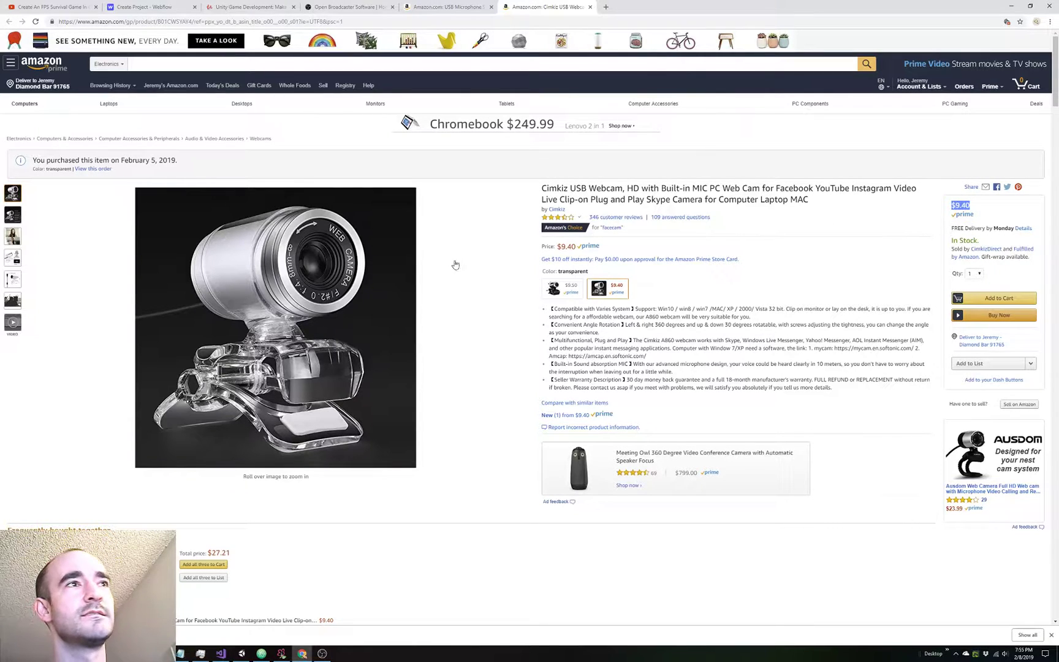
Switch to OBS Studio and slightly enlarge the webcam overlay in the preview.
click(322, 653)
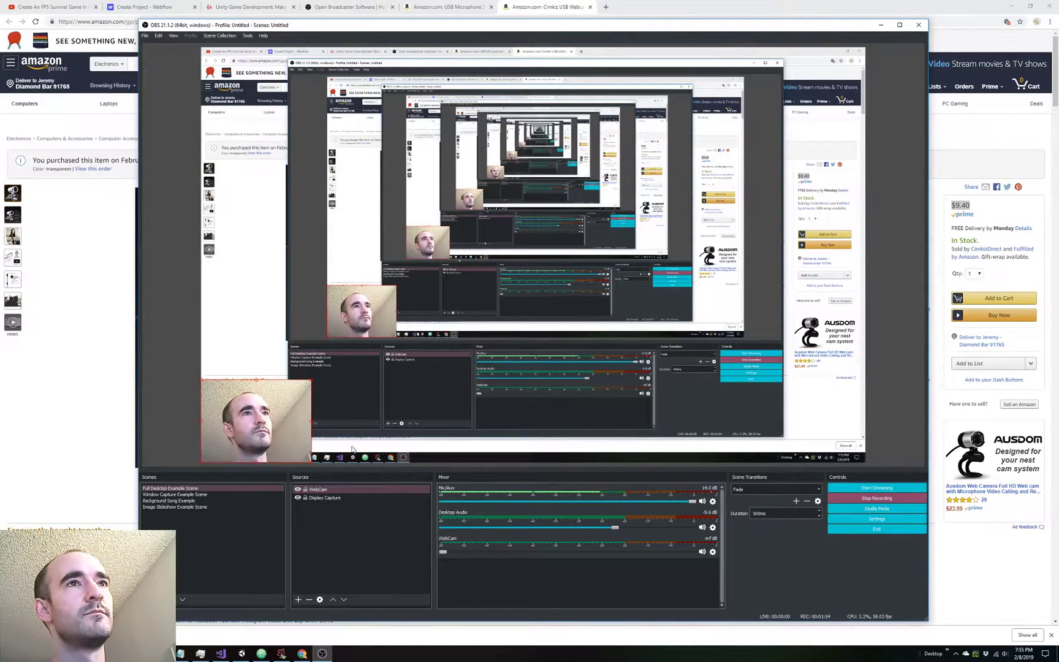
drag(312, 383, 313, 408)
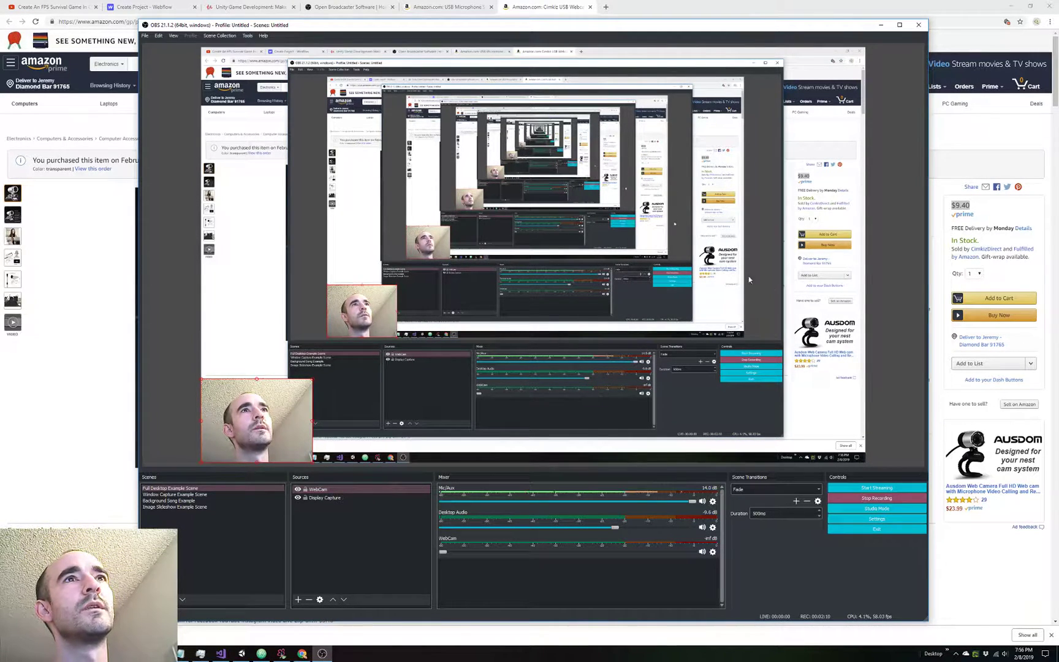
Switch to the browser and view the SOONHUA USB microphone page, returning to the Cimkiz webcam page.
click(541, 3)
click(442, 7)
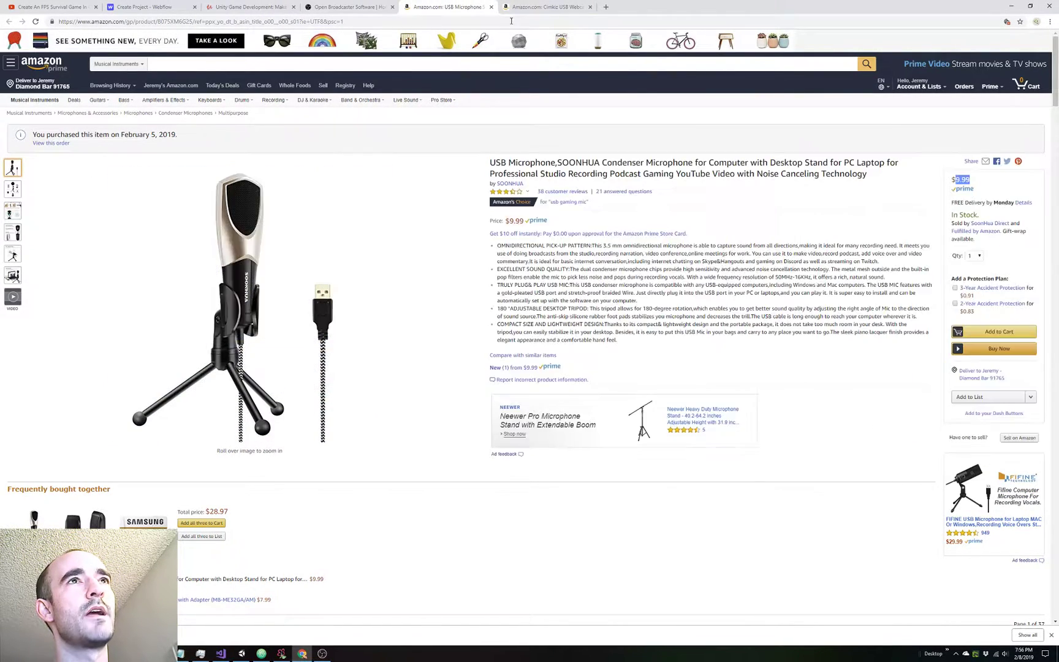
click(523, 4)
In OBS Studio, try Microphone (USB2.0 MIC) as the Mic/Aux device, then restore Microphone (2- USB PnP Sound Device) and confirm.
click(322, 654)
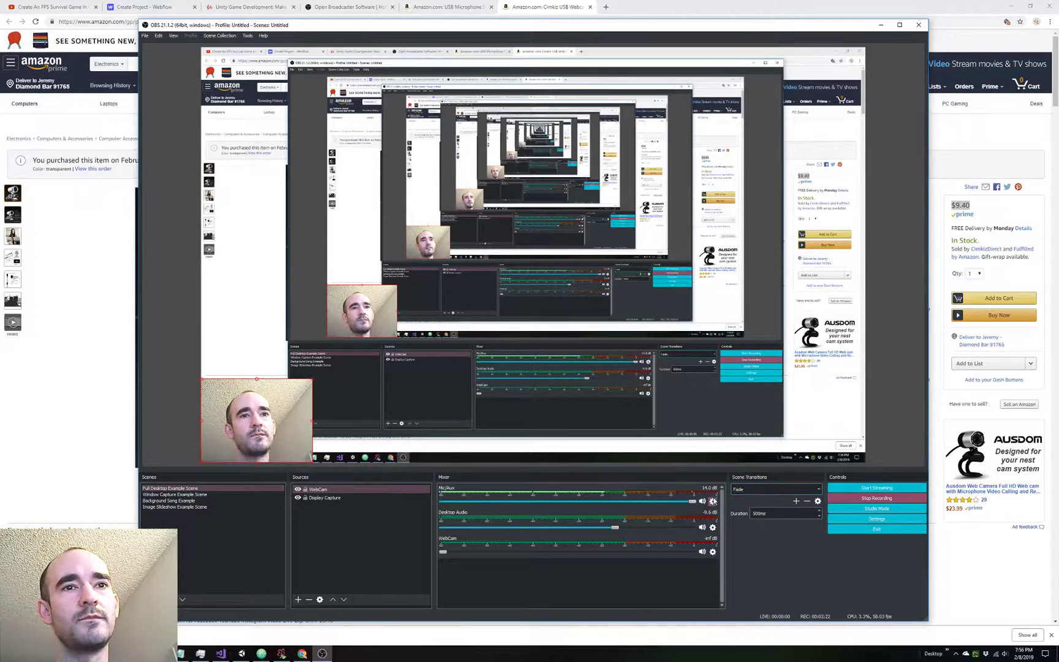
click(712, 500)
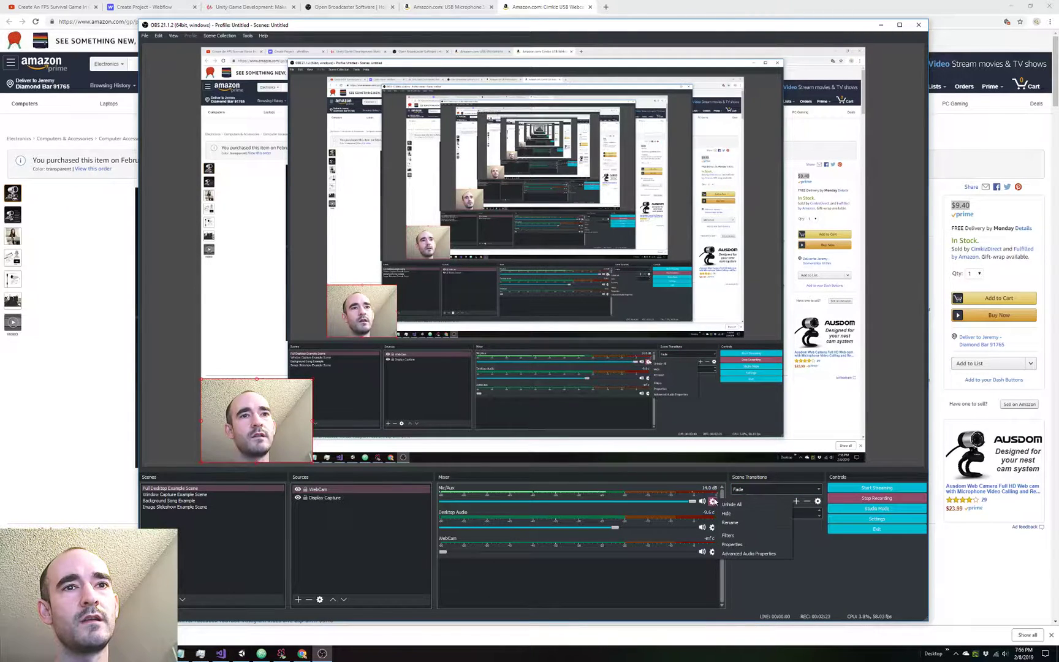
click(732, 544)
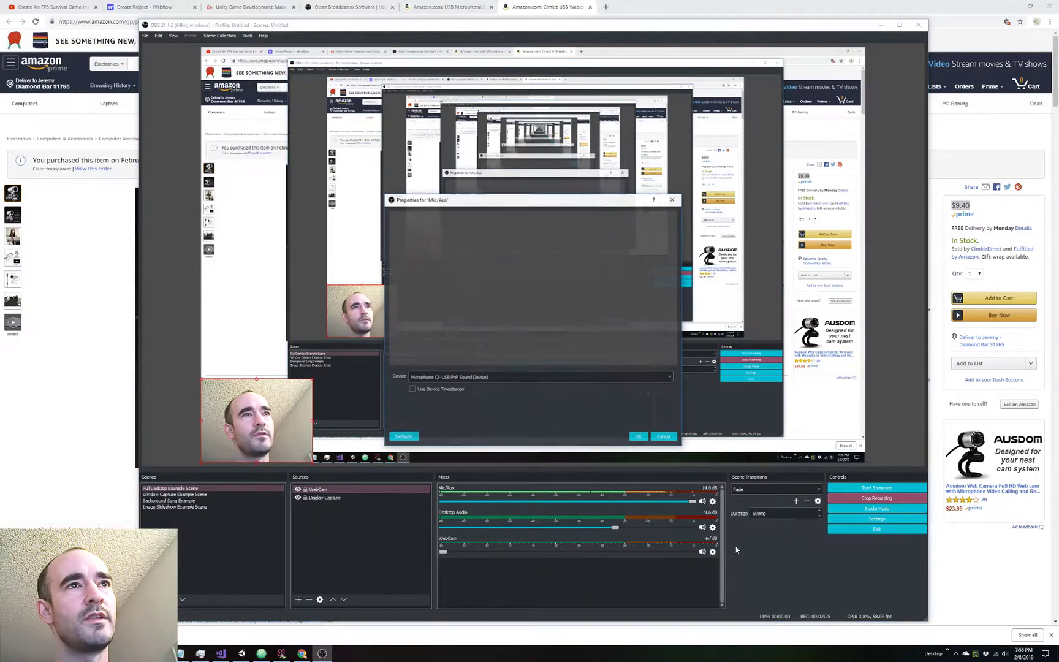
click(476, 377)
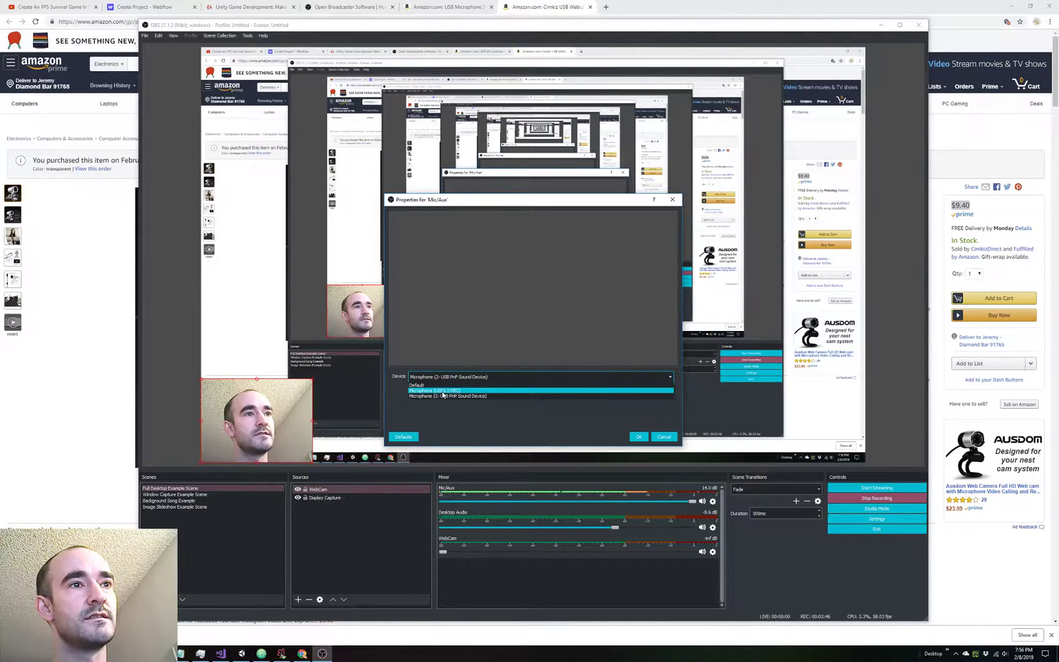
click(443, 391)
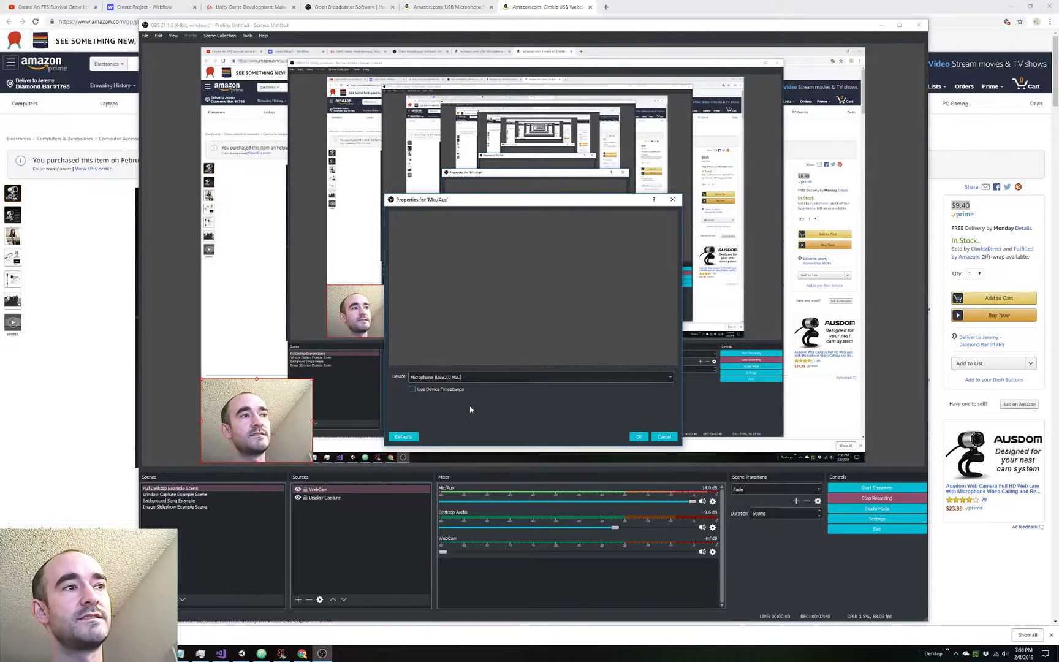
click(477, 377)
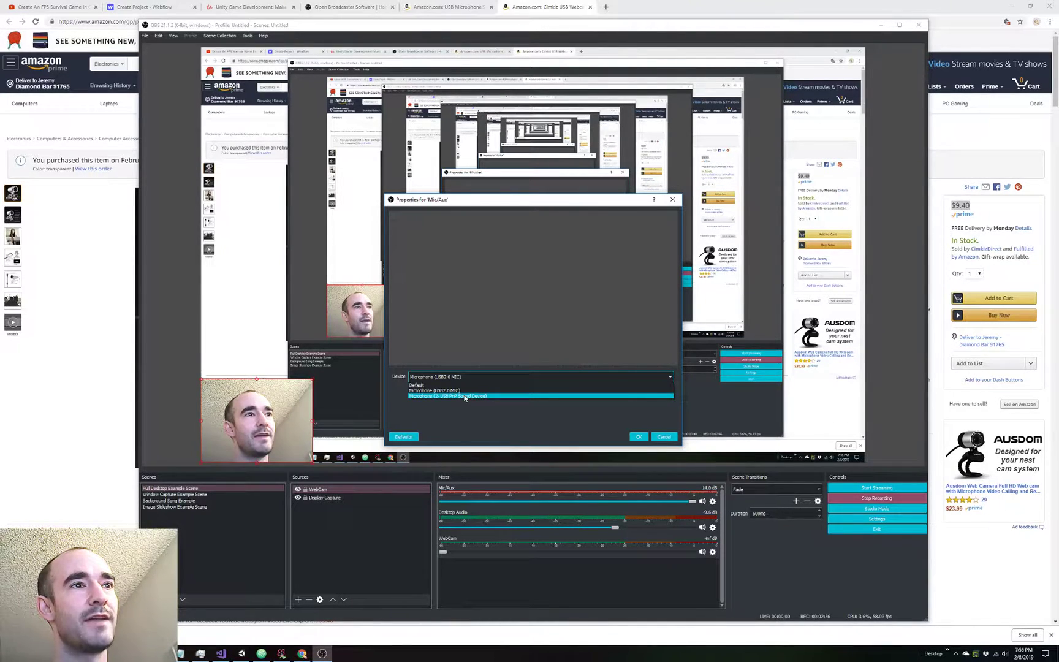
click(465, 396)
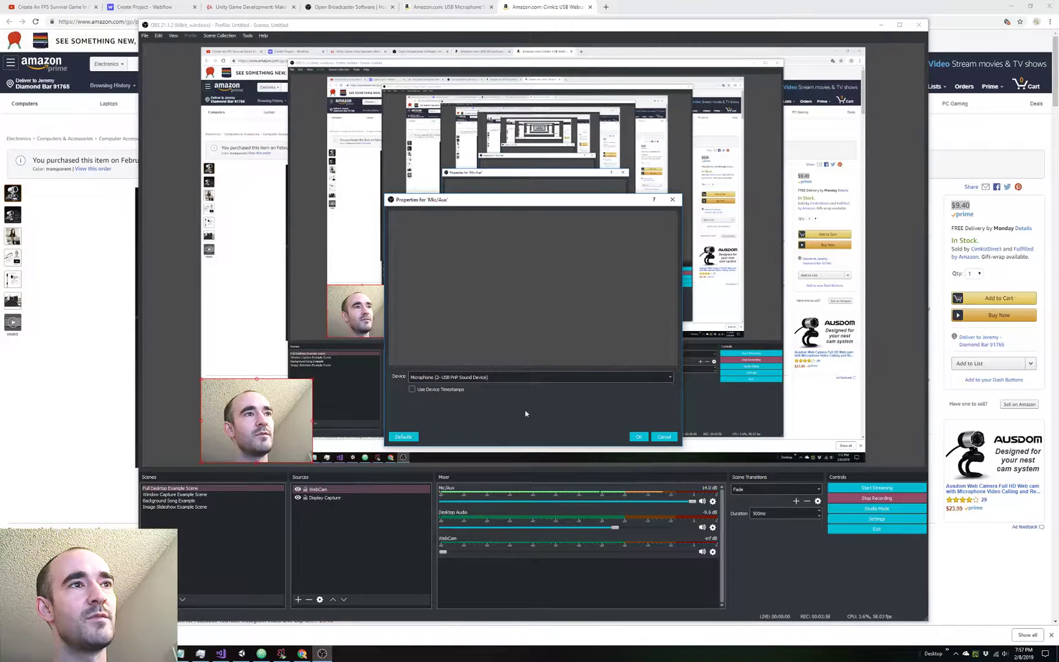
click(637, 436)
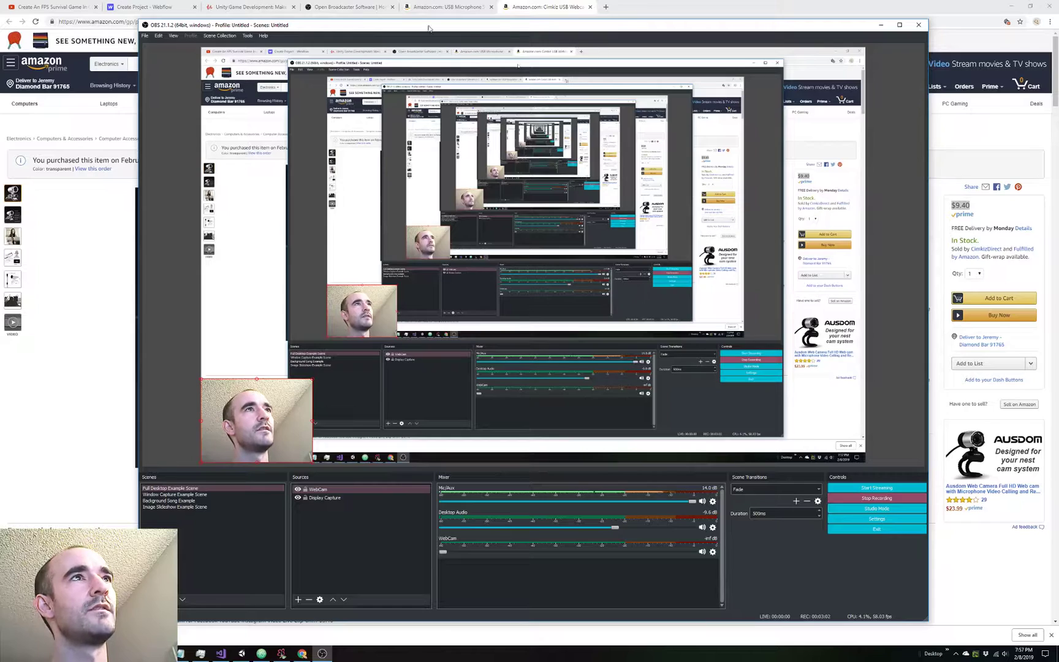
Switch to the browser and review the microphone and webcam product pages, ending on the OBS Studio download site.
click(324, 7)
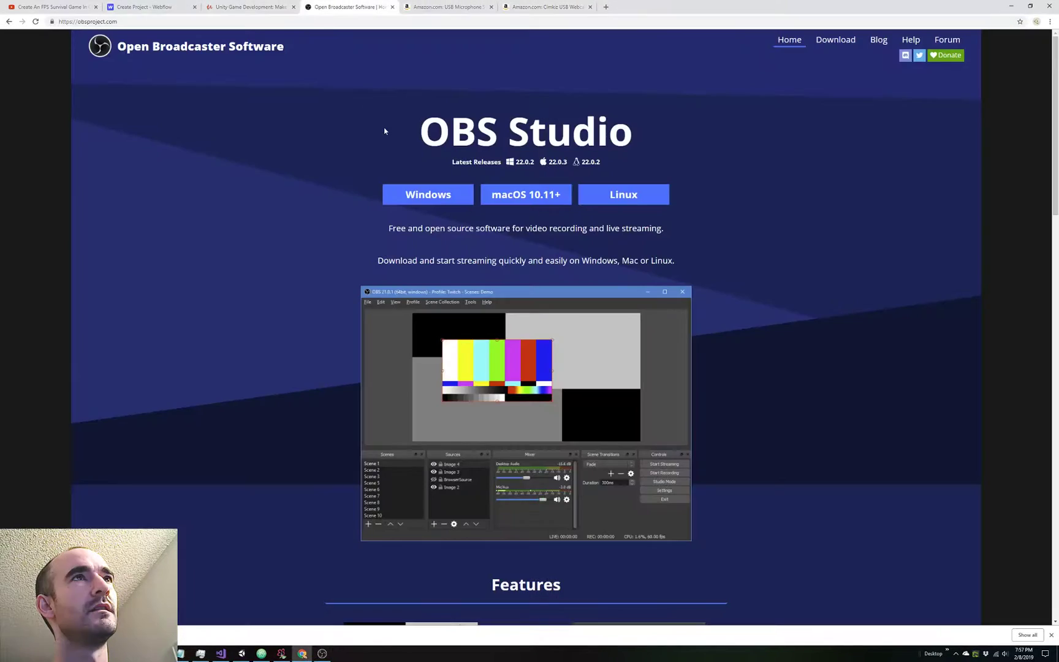
click(454, 7)
click(531, 7)
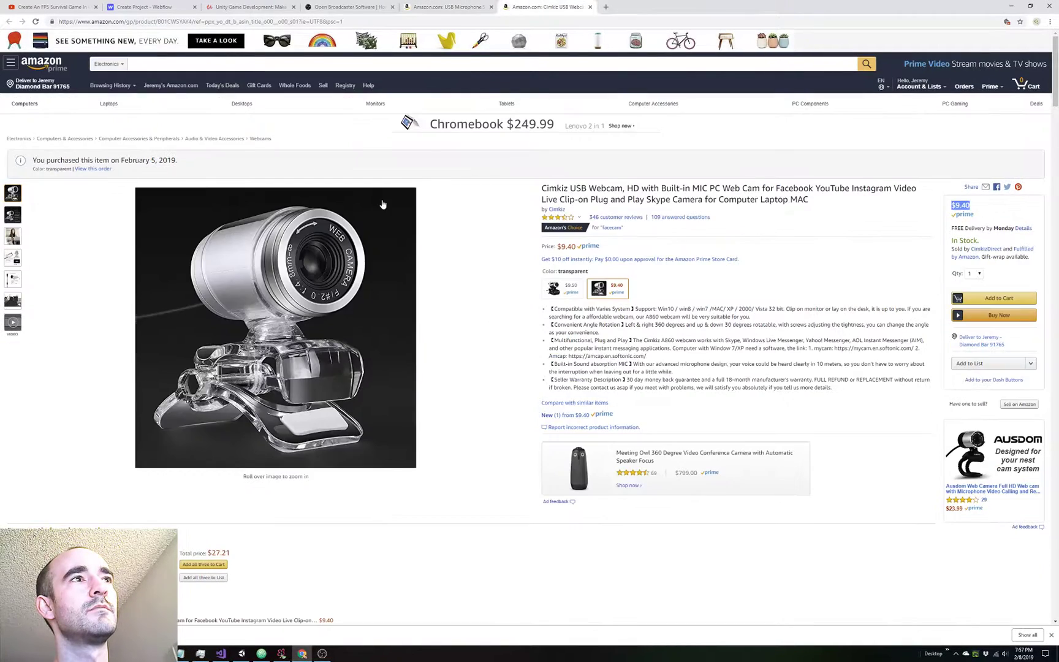
click(349, 7)
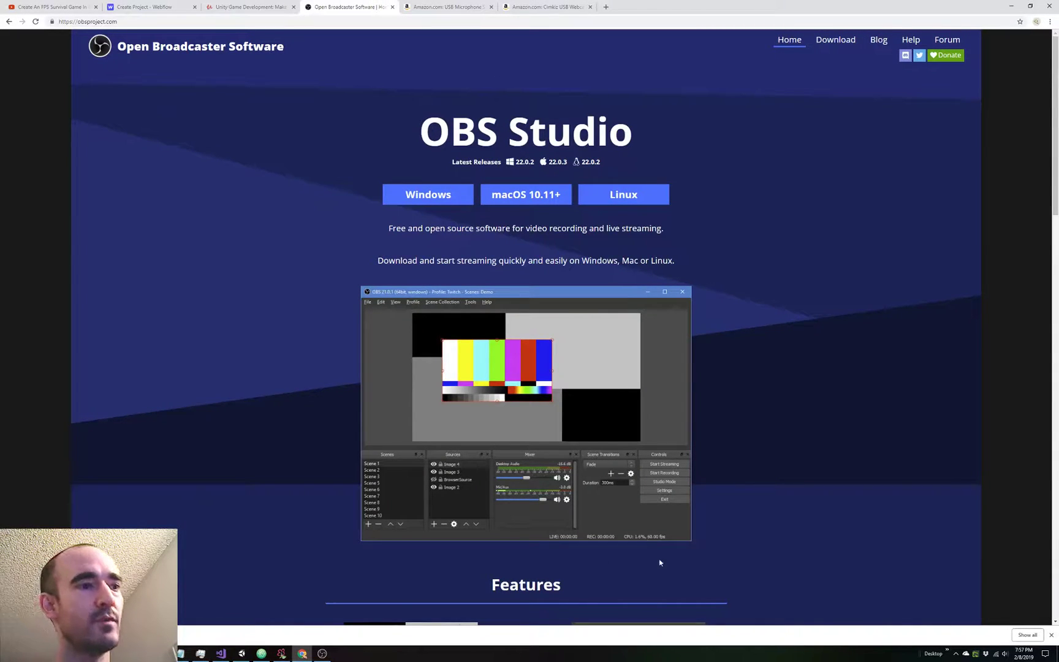
Switch to OBS Studio and move its window slightly aside so the scene and source lists are clear of the webcam overlay.
click(321, 653)
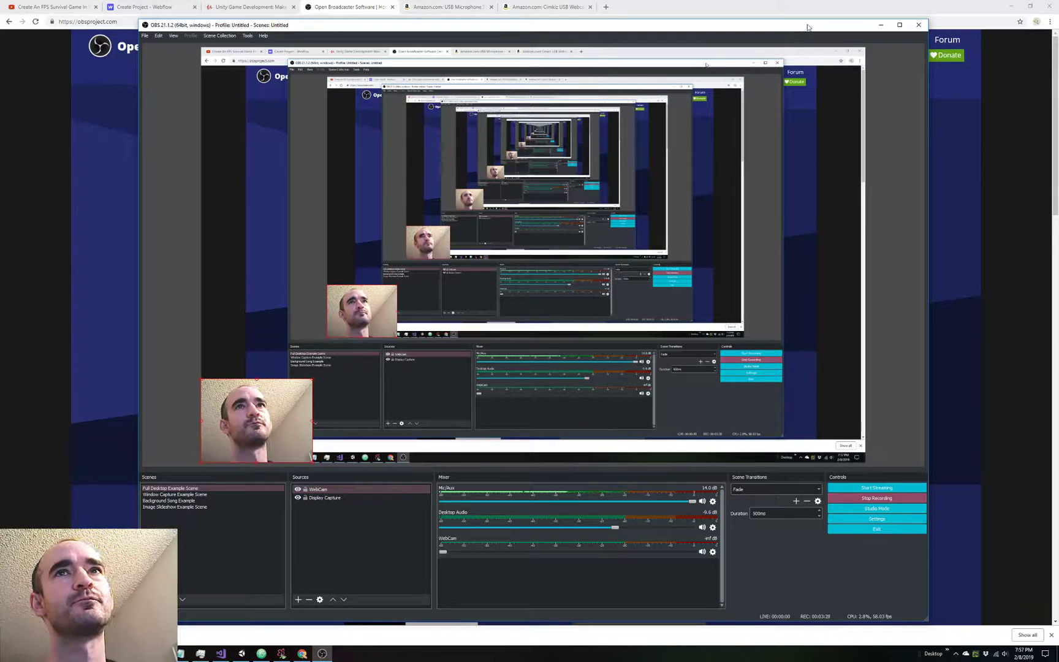
drag(807, 27, 819, 25)
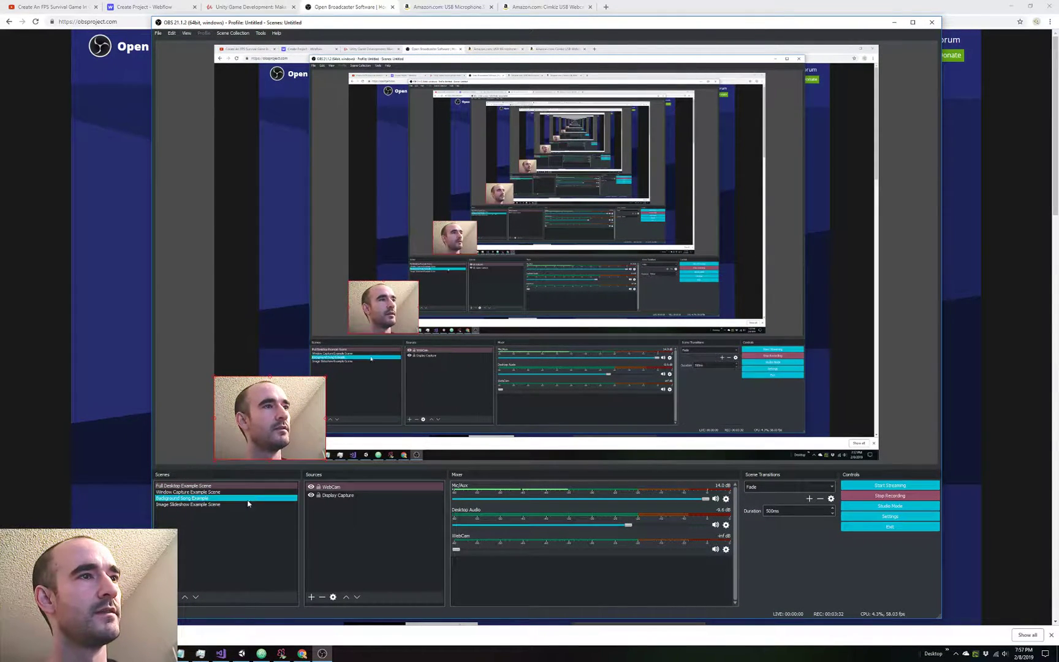
drag(606, 25, 666, 22)
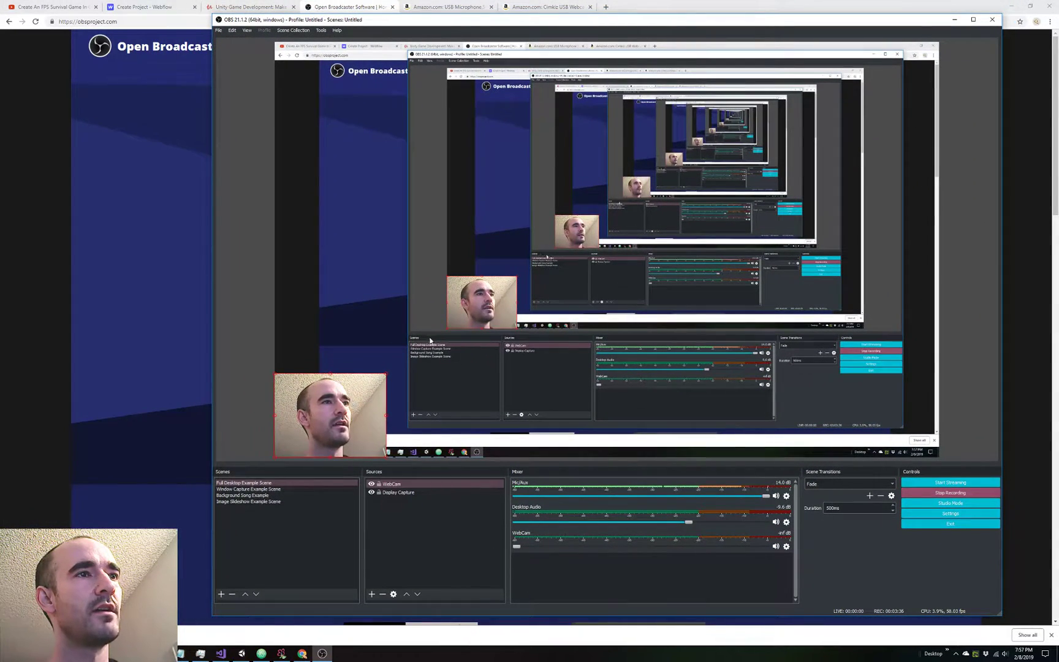
Select the Full Desktop Example Scene and examine its WebCam and Display Capture sources.
click(264, 484)
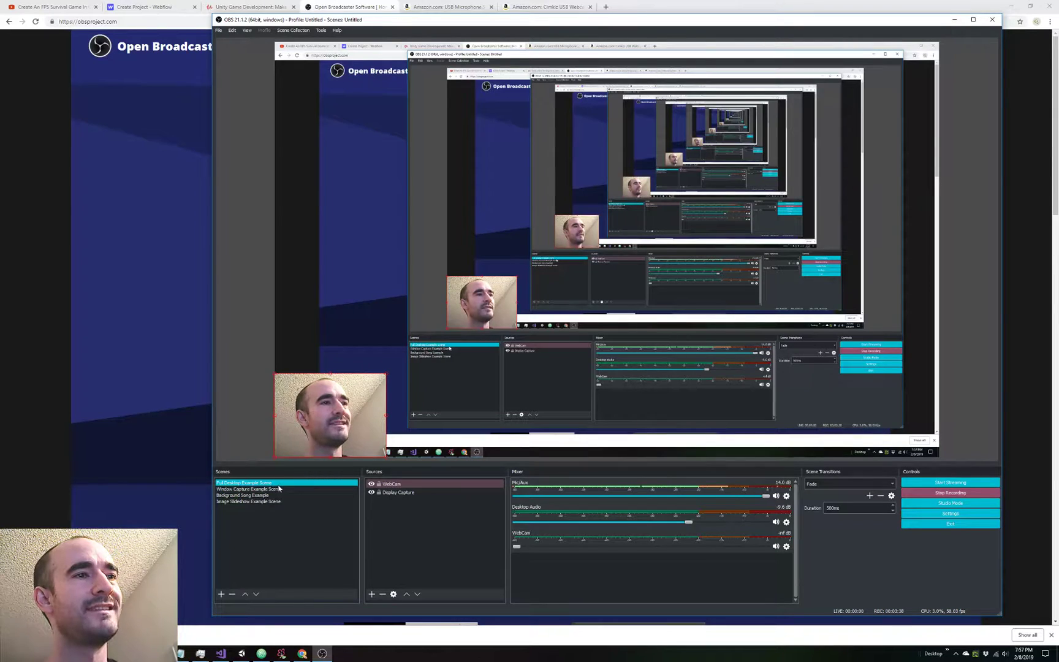
click(393, 485)
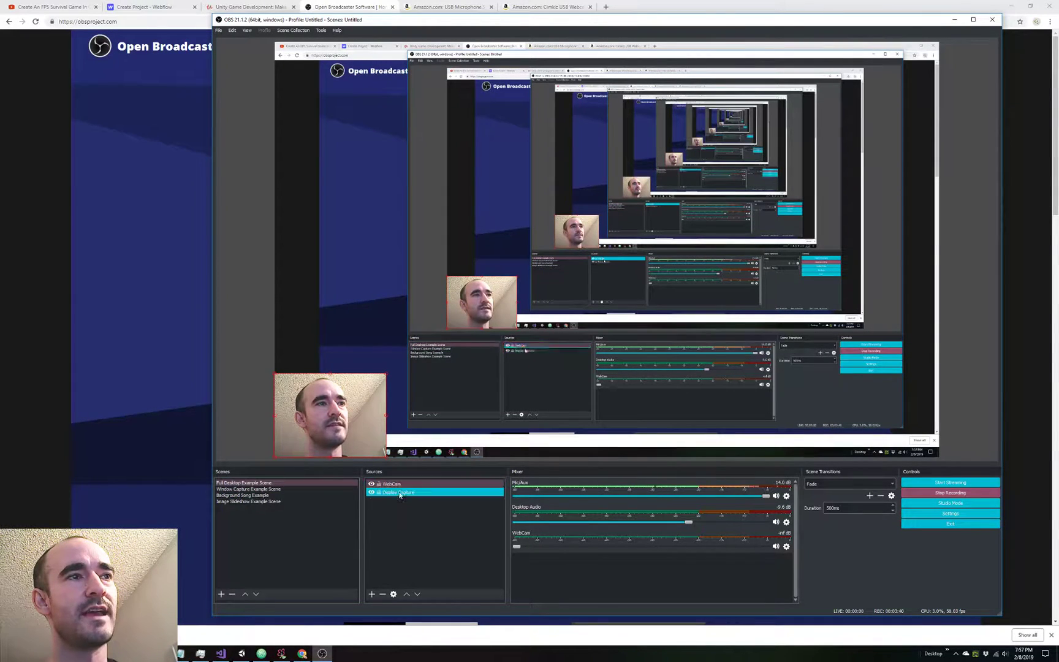
click(397, 485)
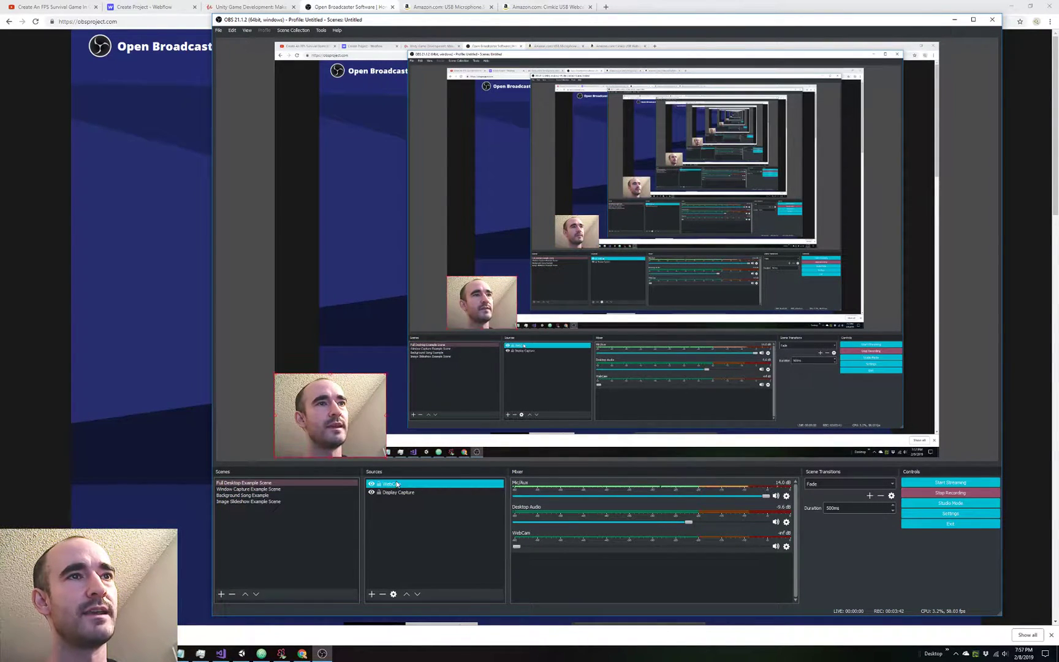
Move the WebCam source below Display Capture in the Full Desktop Example Scene, then restore it above Display Capture.
click(397, 492)
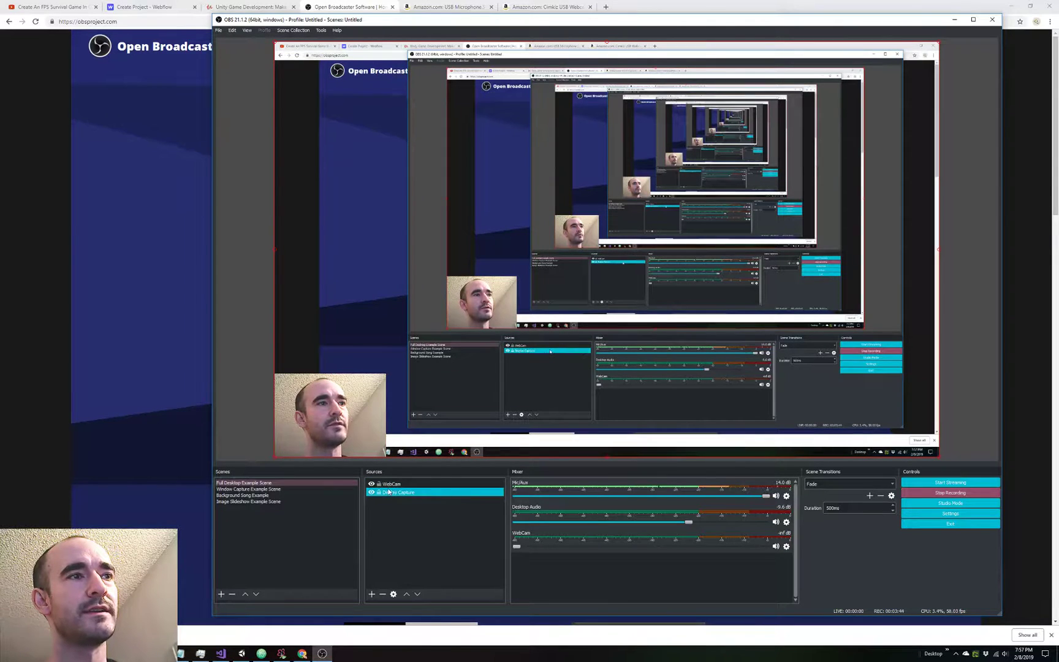
click(397, 484)
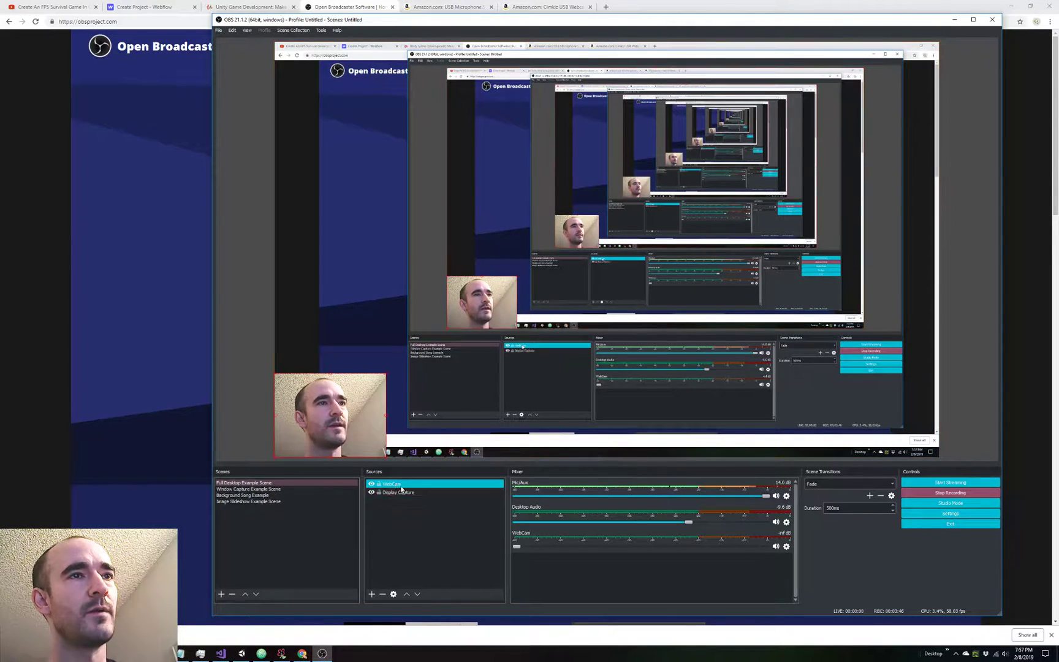
drag(397, 488, 399, 499)
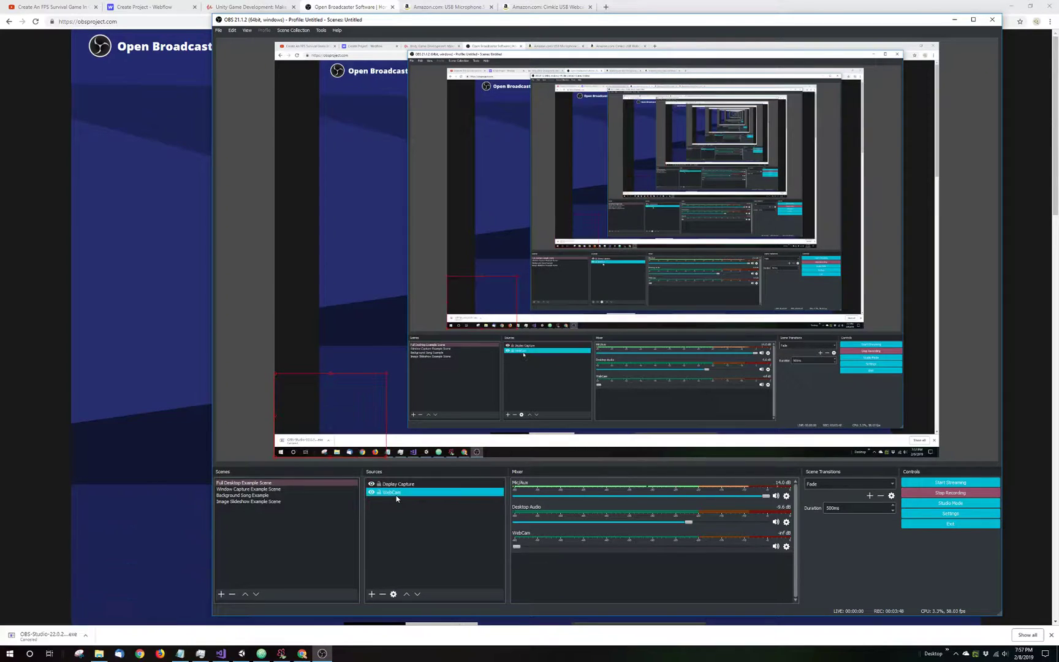
click(400, 494)
drag(400, 492, 396, 485)
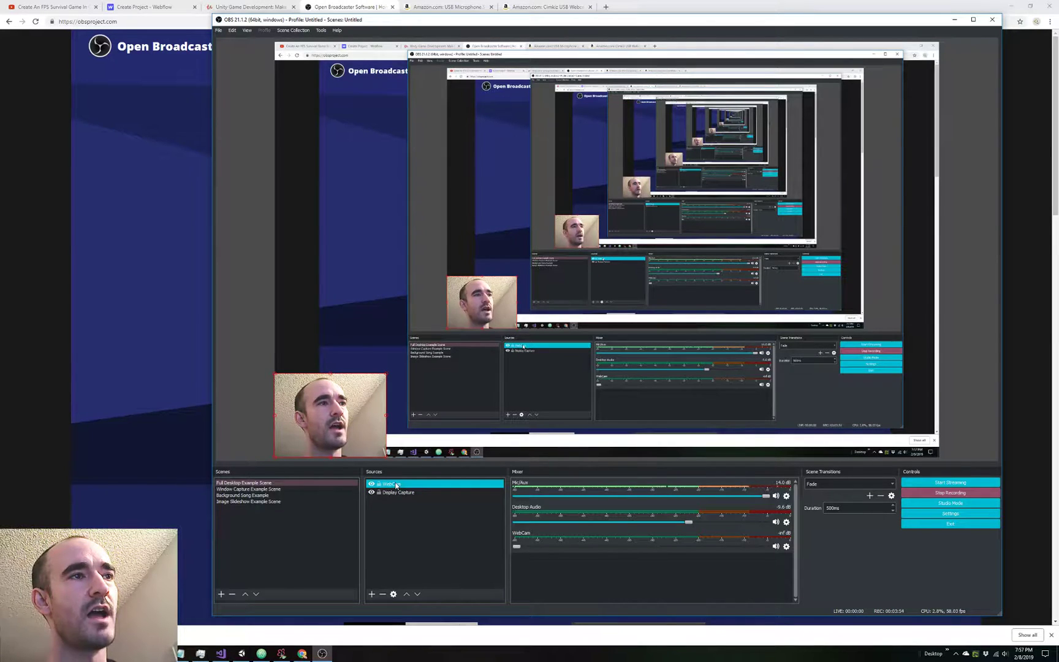
click(386, 493)
Look through the Full Desktop, Window Capture, Background Song and Image Slideshow example scenes, returning to the Full Desktop Example Scene.
click(293, 511)
click(260, 484)
click(260, 489)
click(257, 495)
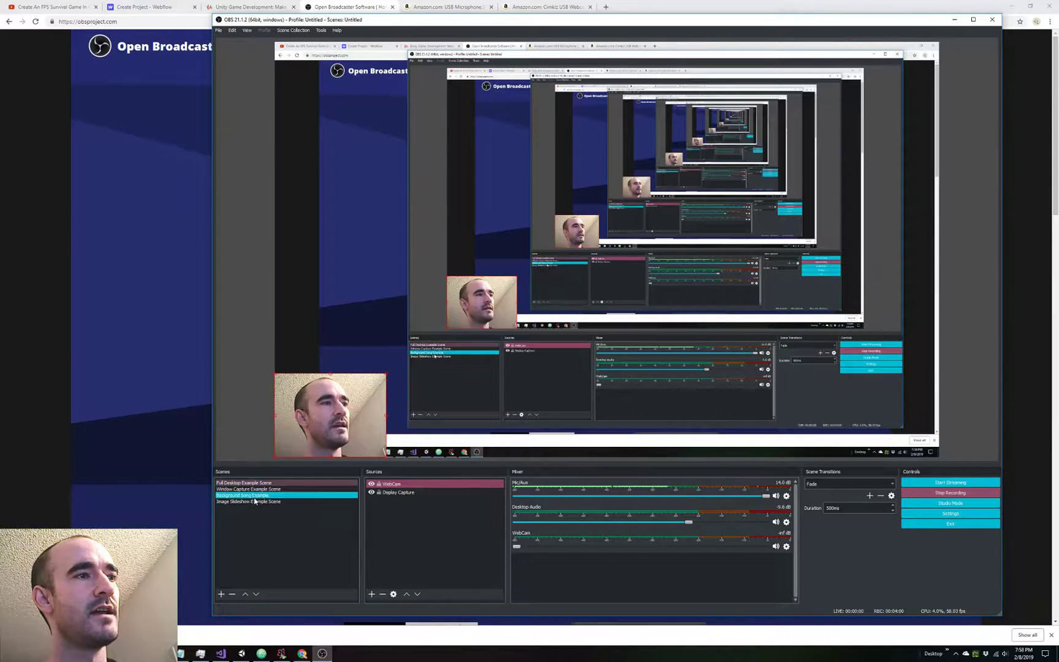
click(254, 501)
click(524, 265)
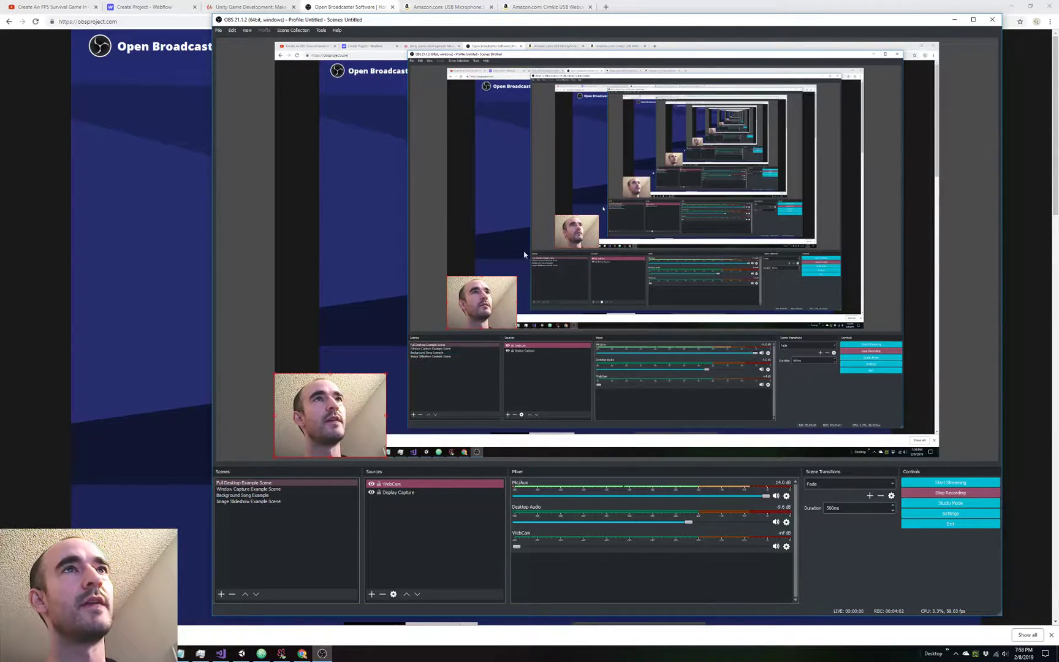
click(248, 489)
click(268, 484)
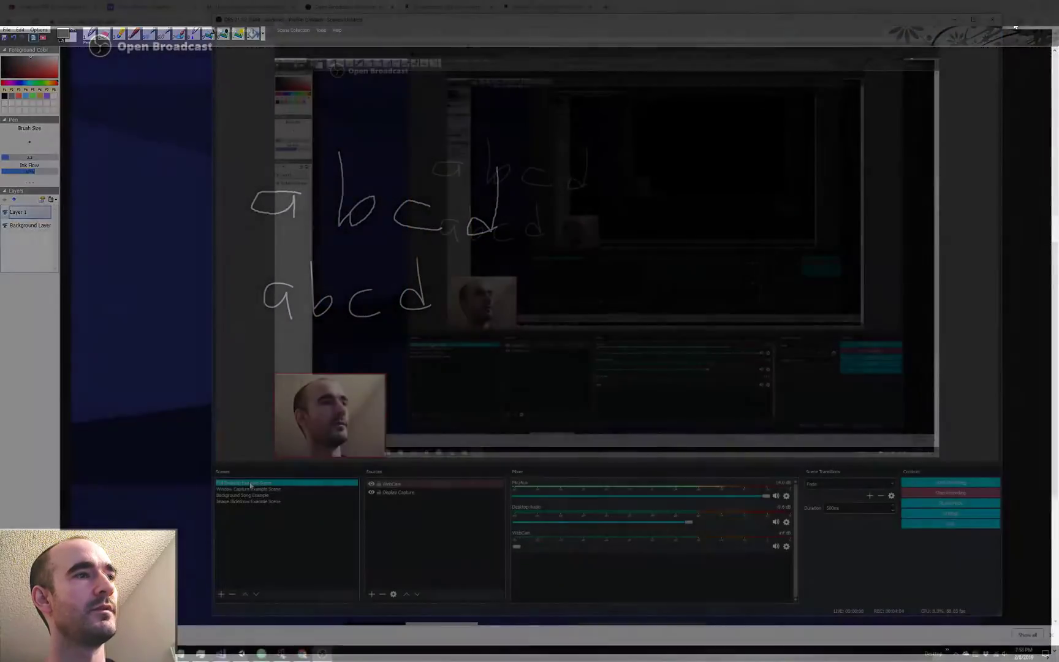
Shift the main window slightly, then preview the Window Capture Example Scene and return to the Full Desktop Example Scene.
drag(659, 22, 632, 23)
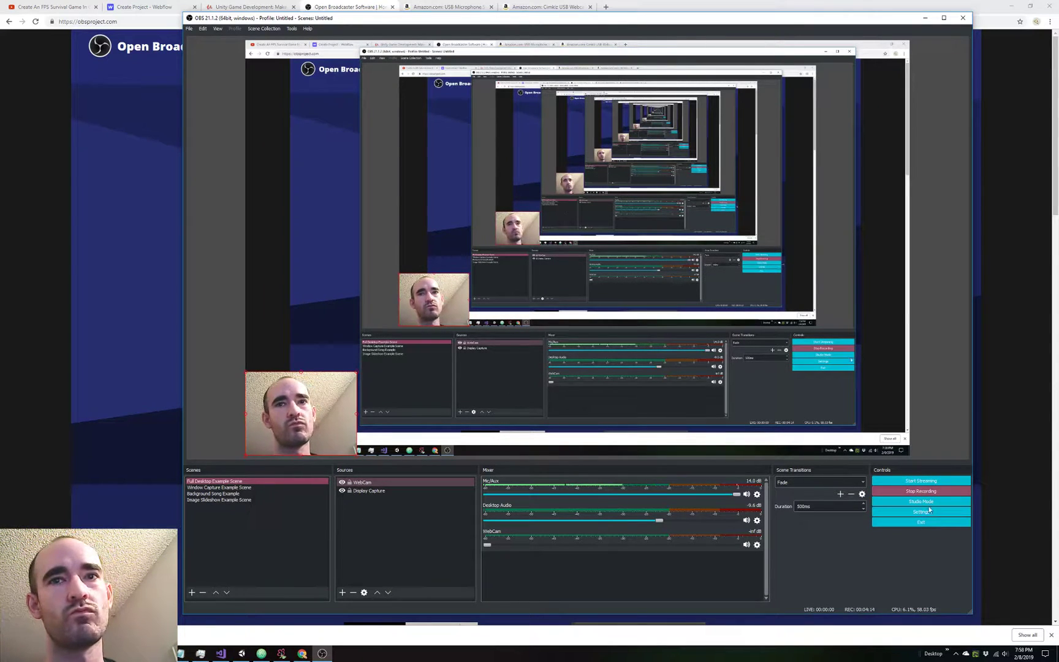
click(370, 481)
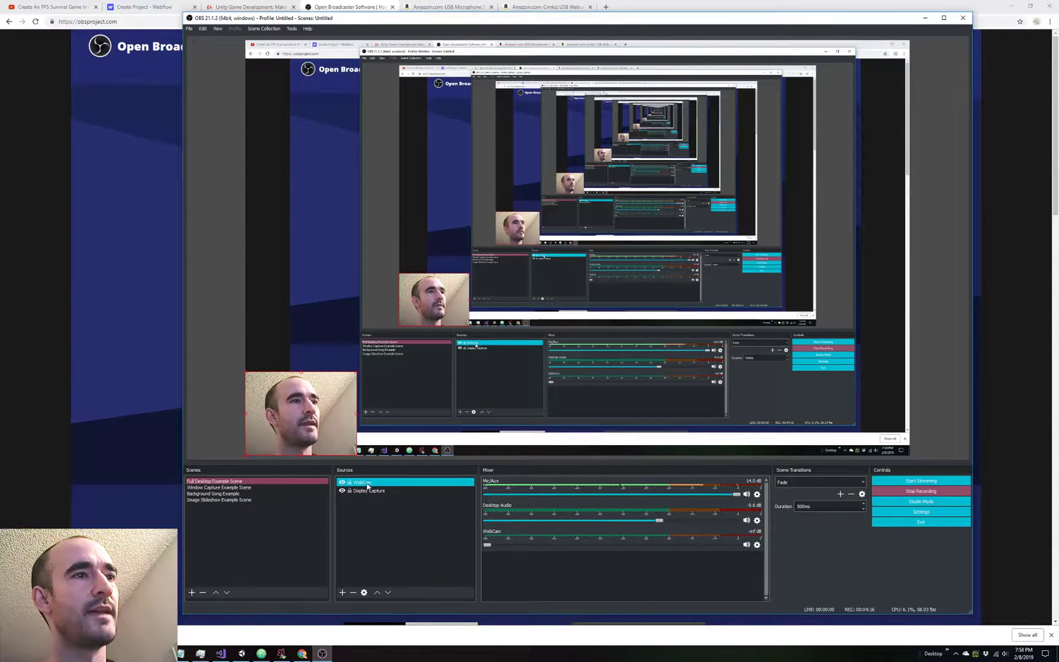
click(225, 488)
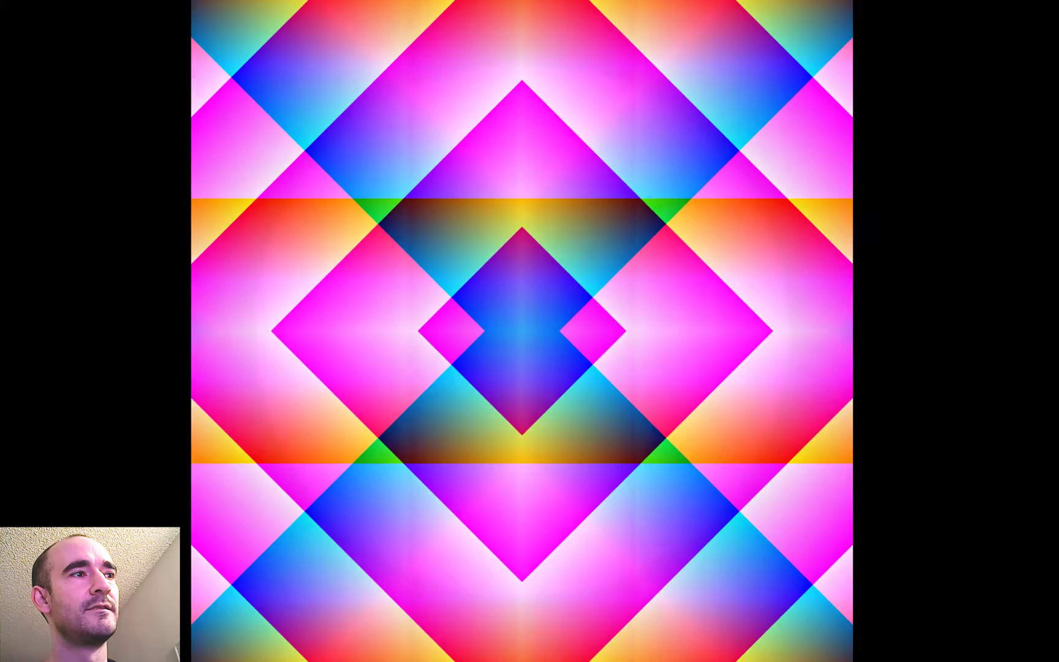
click(226, 482)
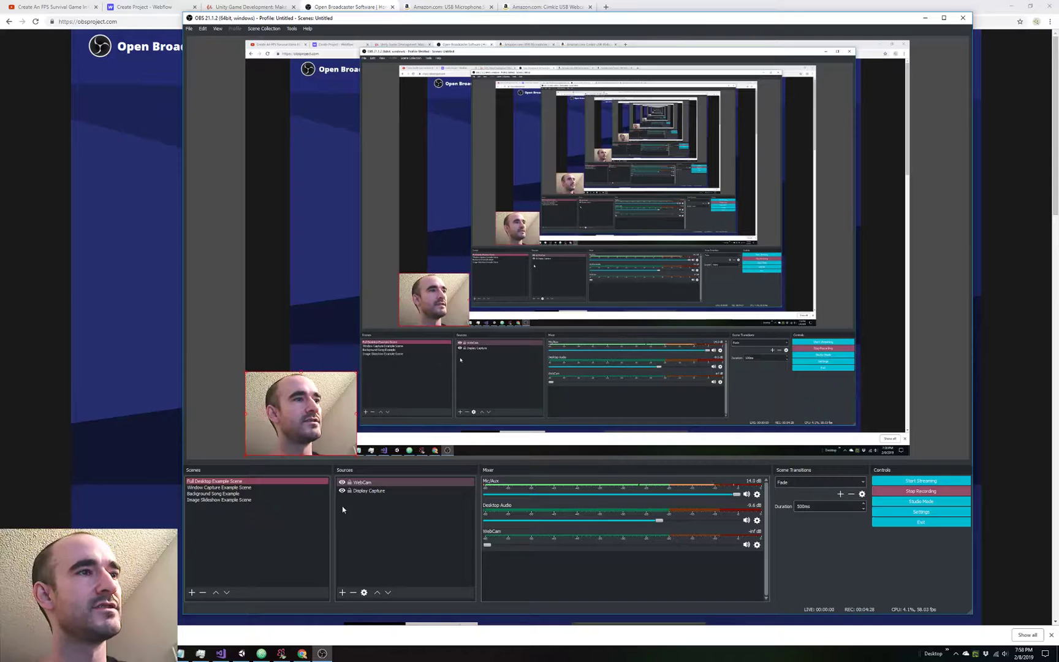
click(364, 482)
click(202, 483)
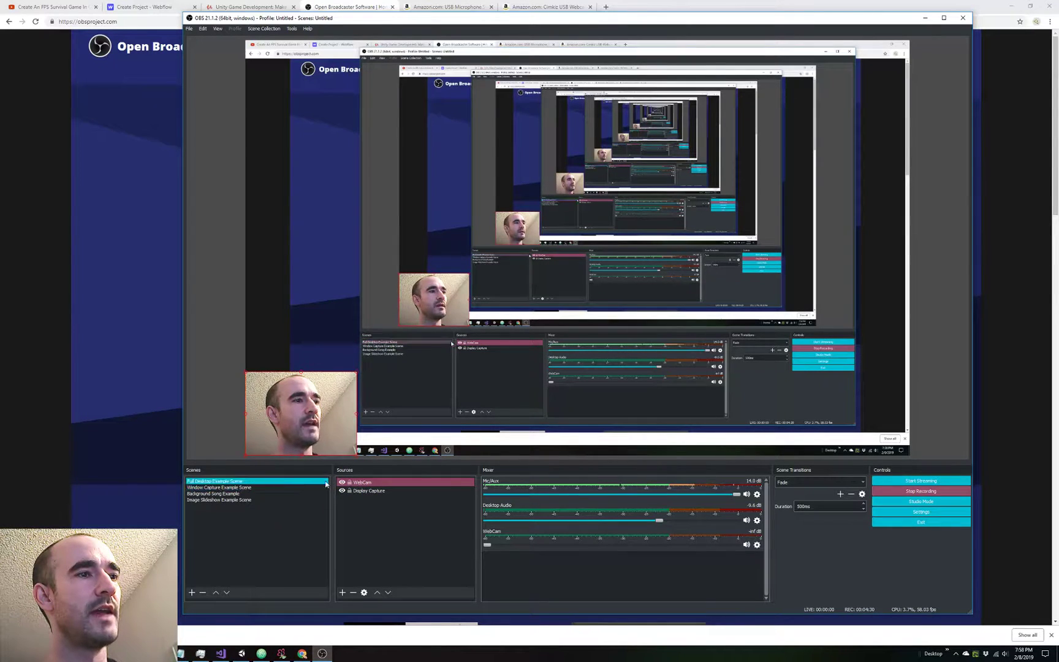
click(357, 506)
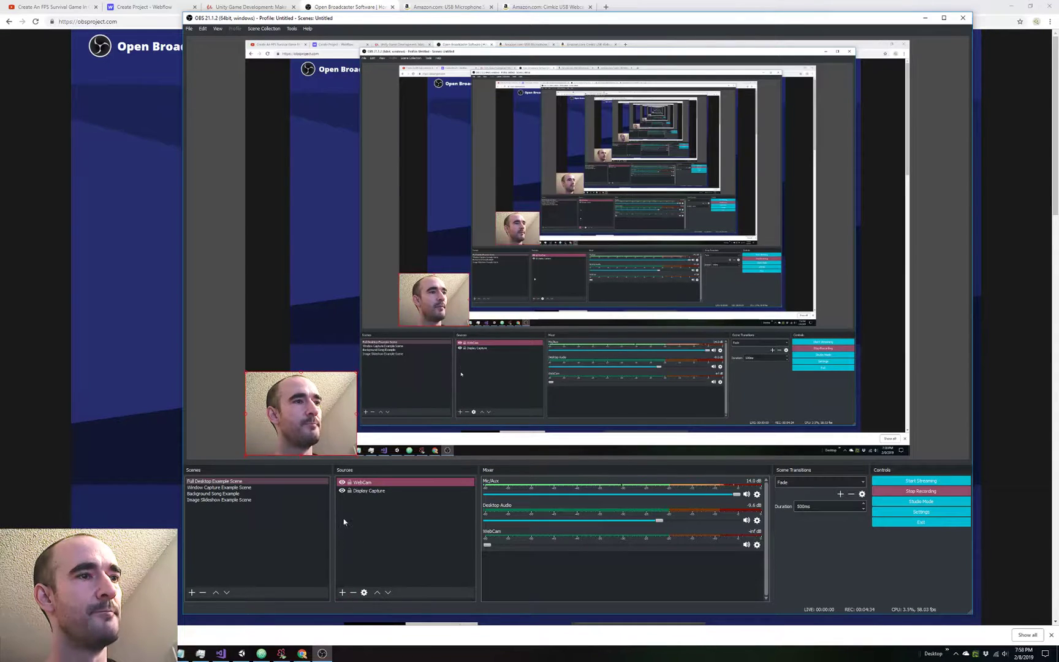
Start adding a Video Capture Device source, examine the Add Existing option with WebCam, and cancel.
click(341, 592)
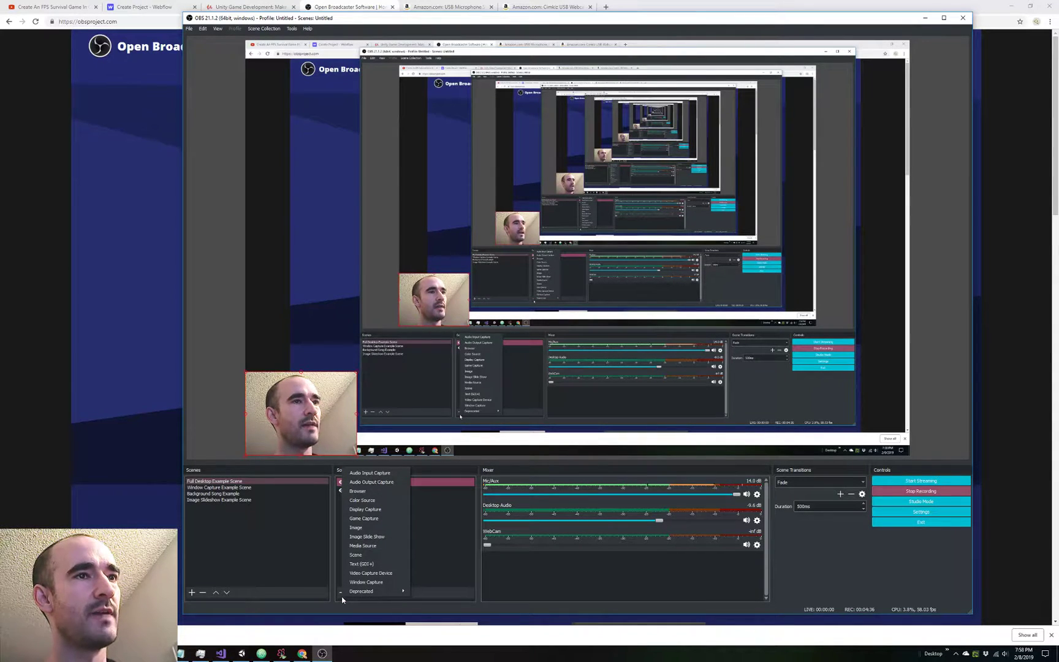
click(423, 574)
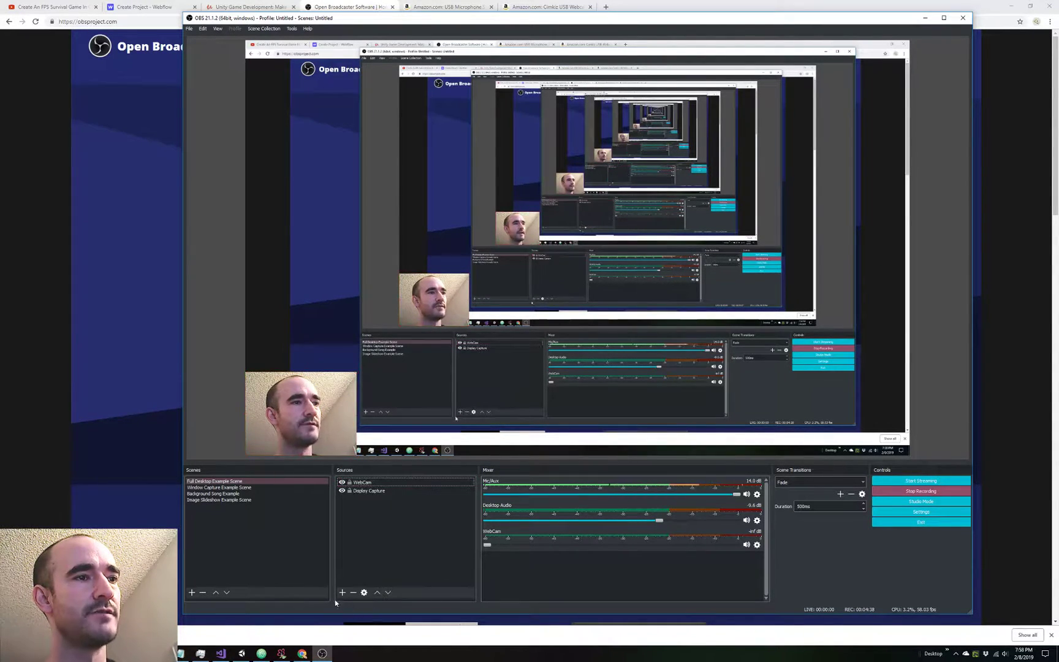
click(342, 592)
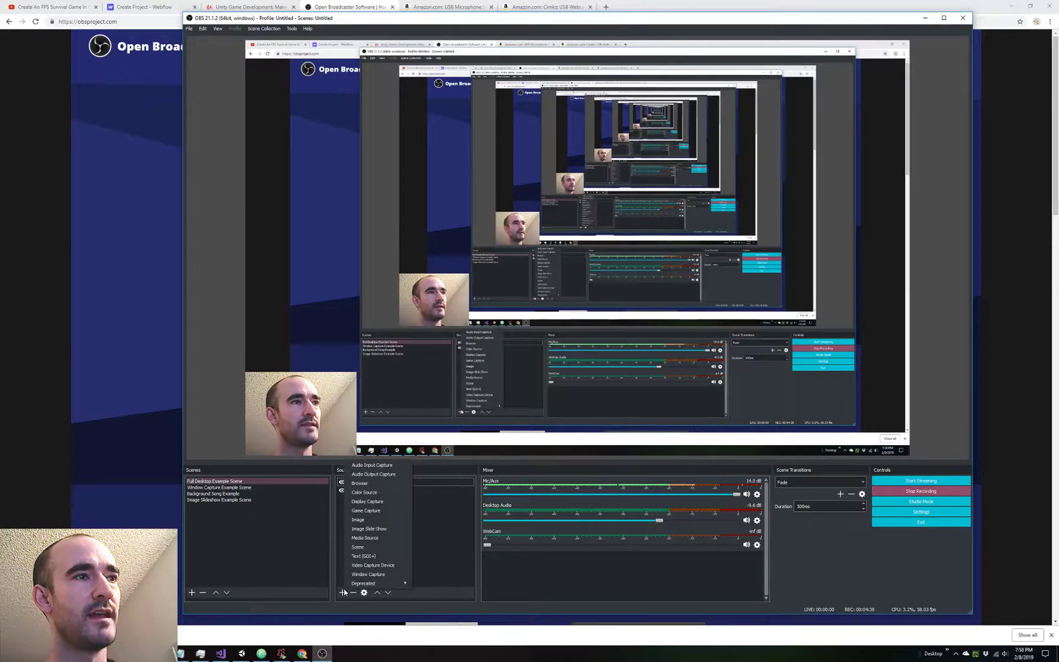
click(368, 565)
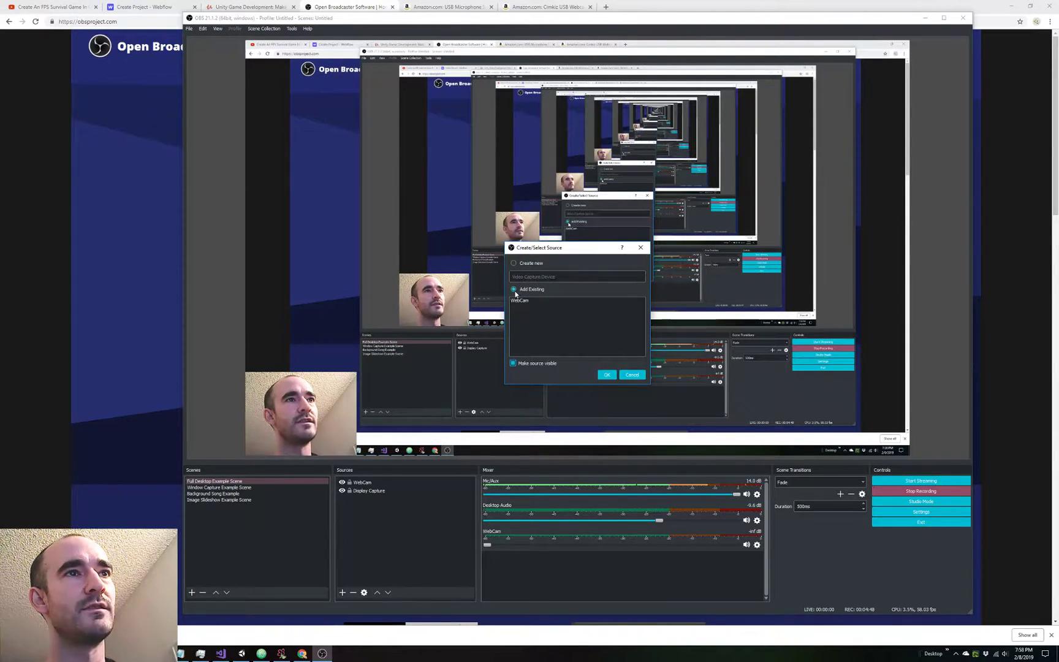
click(516, 302)
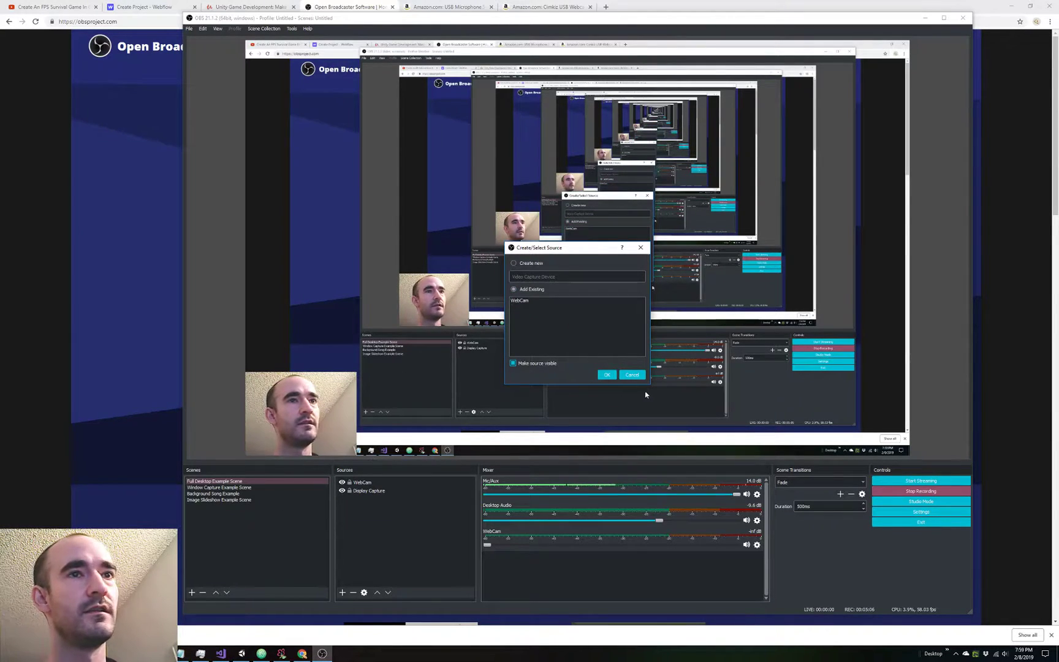
click(633, 375)
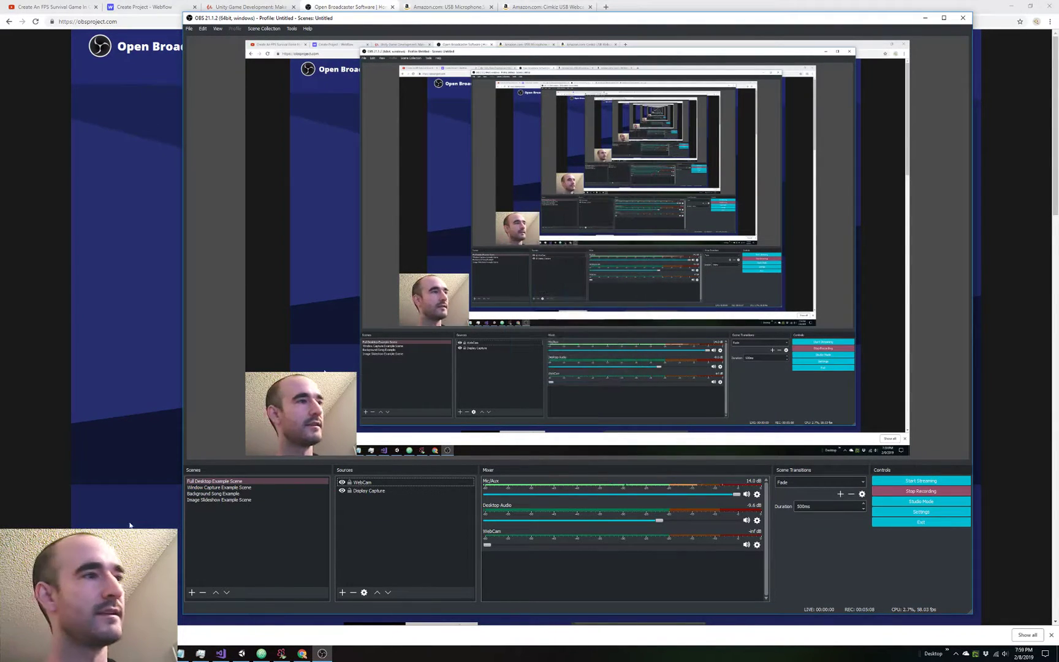
Compare the output of the Full Desktop Example Scene and the Window Capture Example Scene by alternating between them.
click(222, 487)
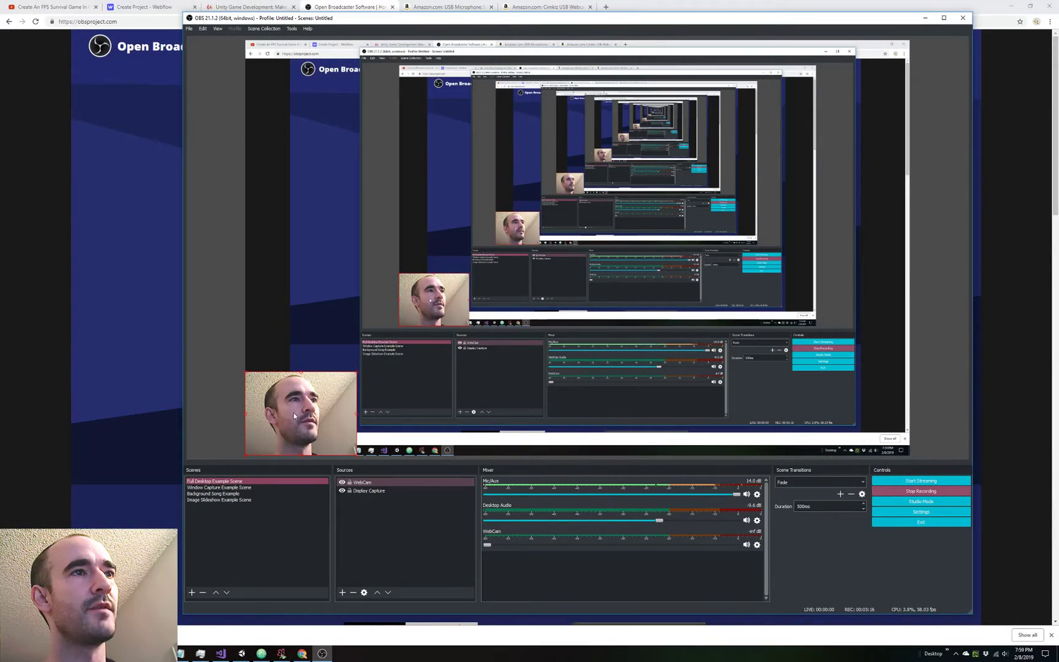
click(214, 481)
click(362, 483)
click(219, 487)
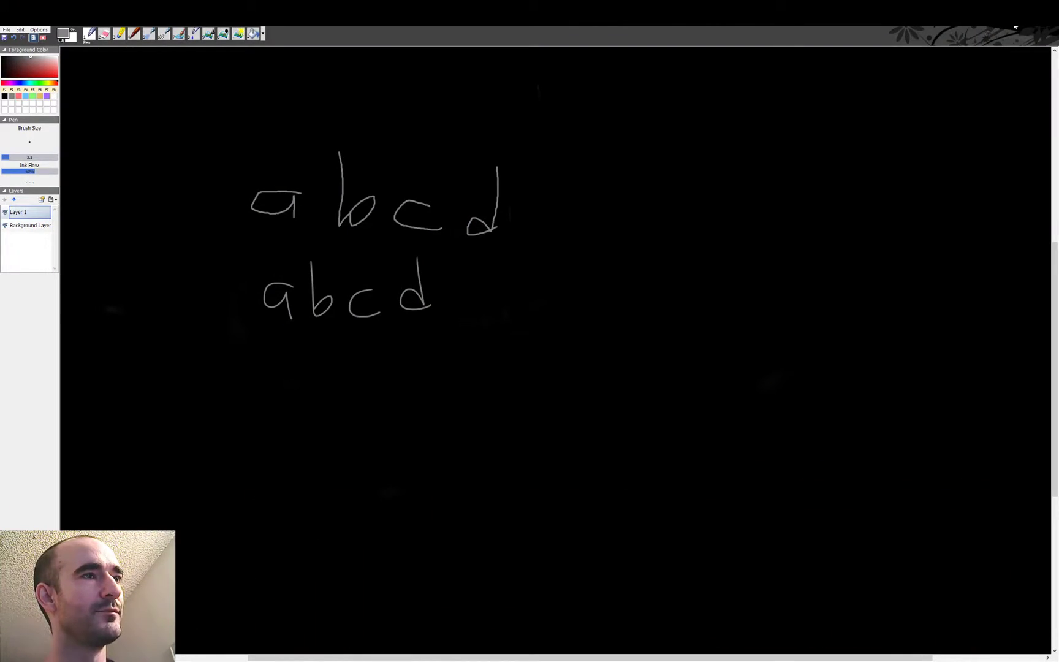
click(257, 481)
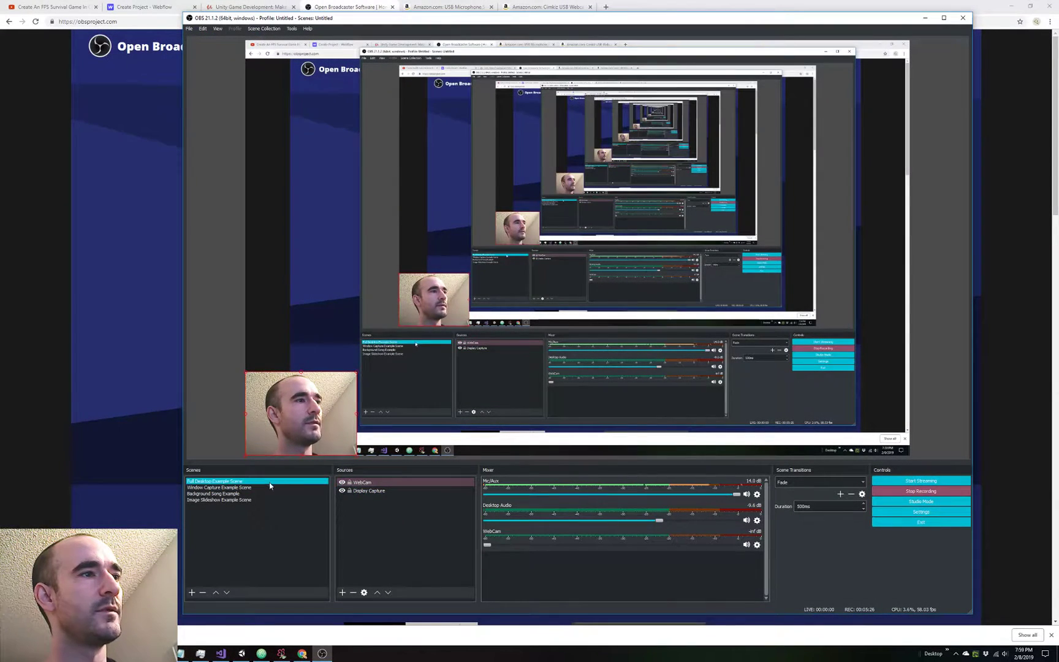
click(270, 487)
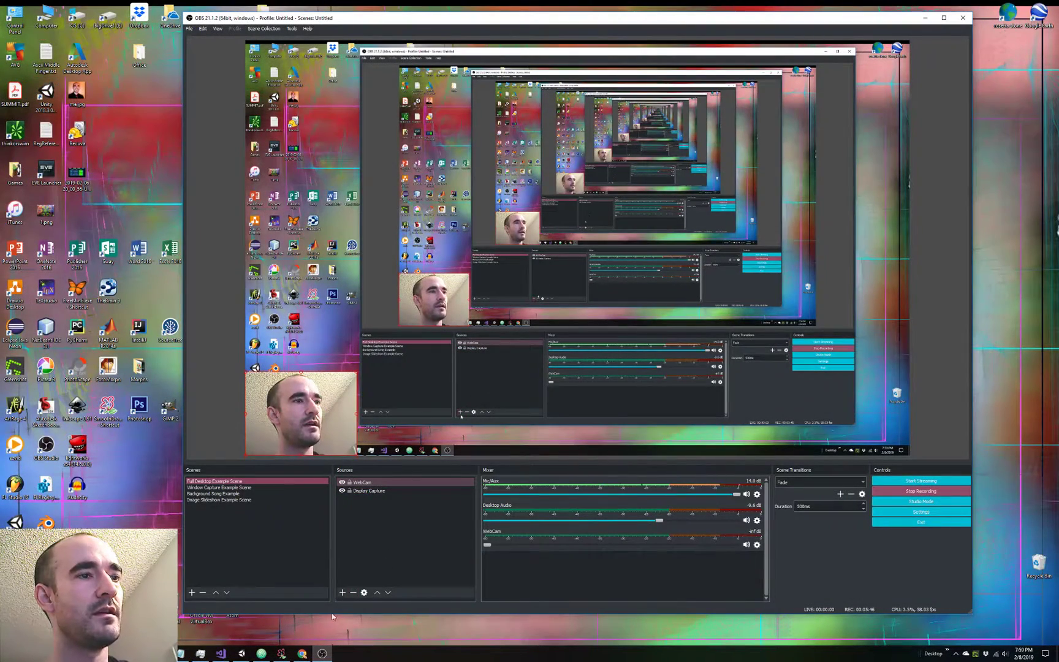
Review the available source types, including Window Capture, and dismiss the list without adding a source.
click(343, 592)
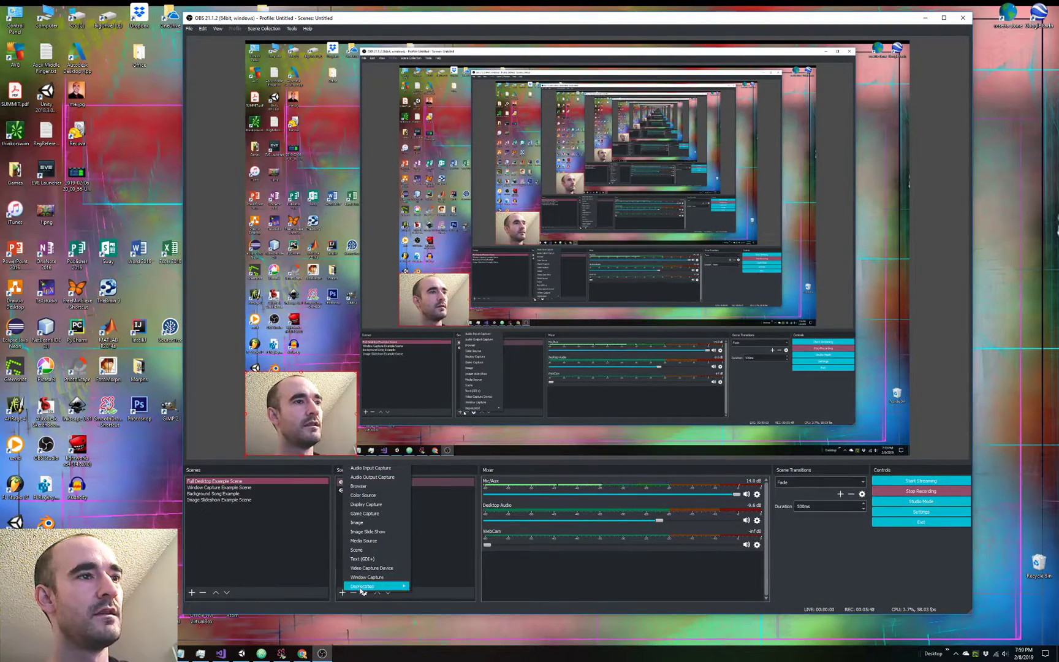
mouse_move(368, 585)
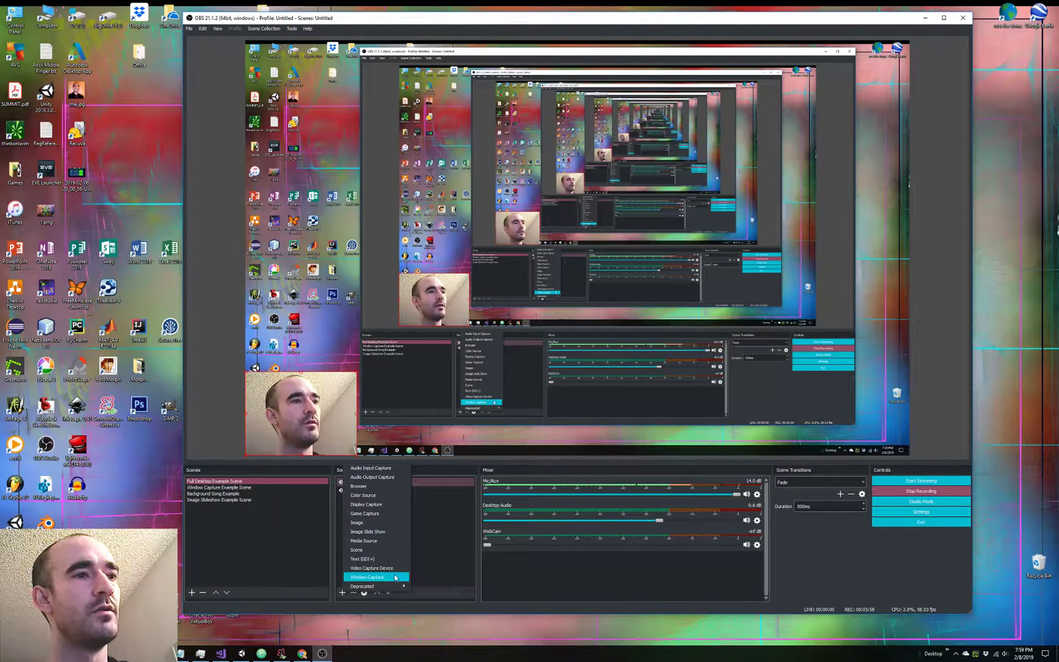
click(440, 526)
Activate the Window Capture Example Scene and extend both handwritten abcd rows on the drawing canvas, continuing the first row from e to j.
click(221, 487)
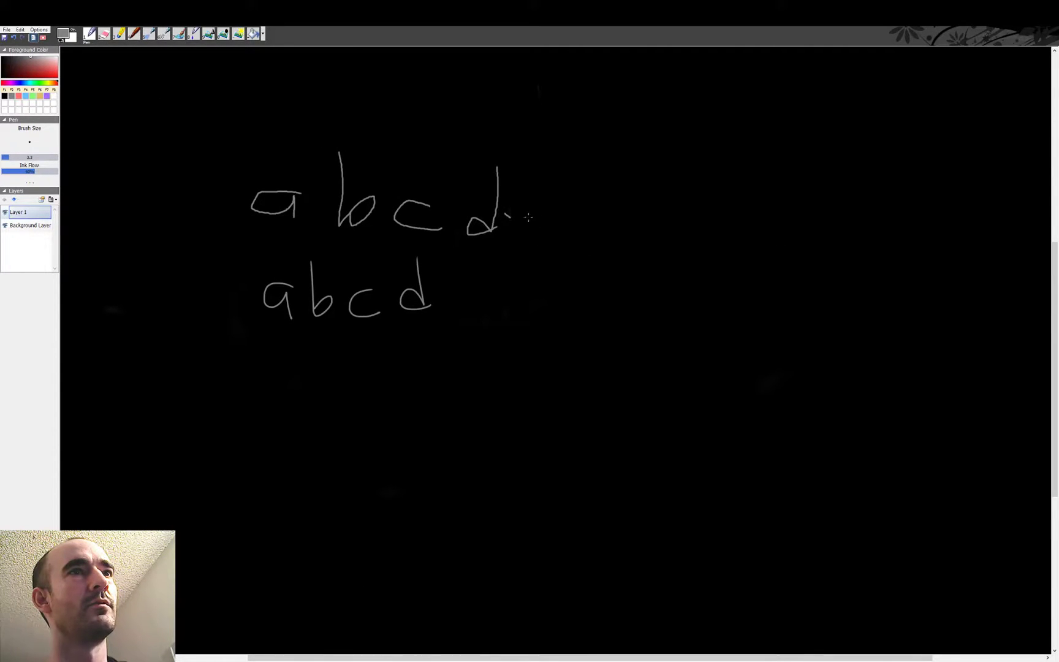
mouse_move(595, 179)
mouse_down()
mouse_move(569, 241)
mouse_move(568, 217)
mouse_move(630, 219)
mouse_move(598, 256)
mouse_move(645, 235)
mouse_move(672, 244)
mouse_move(704, 233)
mouse_move(696, 259)
mouse_up()
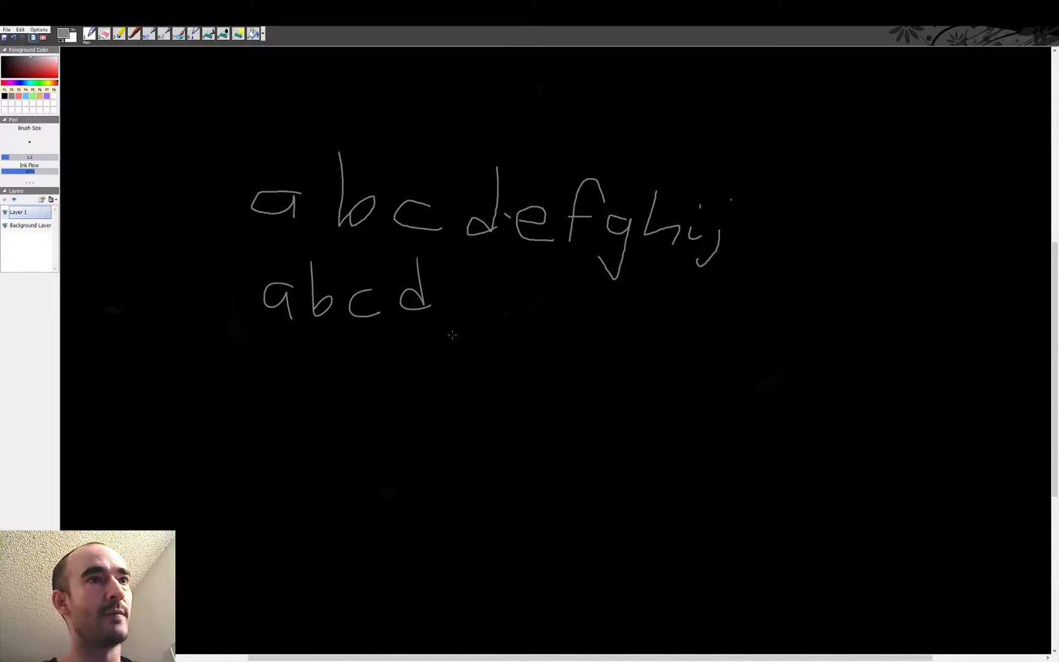
drag(441, 297, 513, 341)
scroll(576, 302, up, 1)
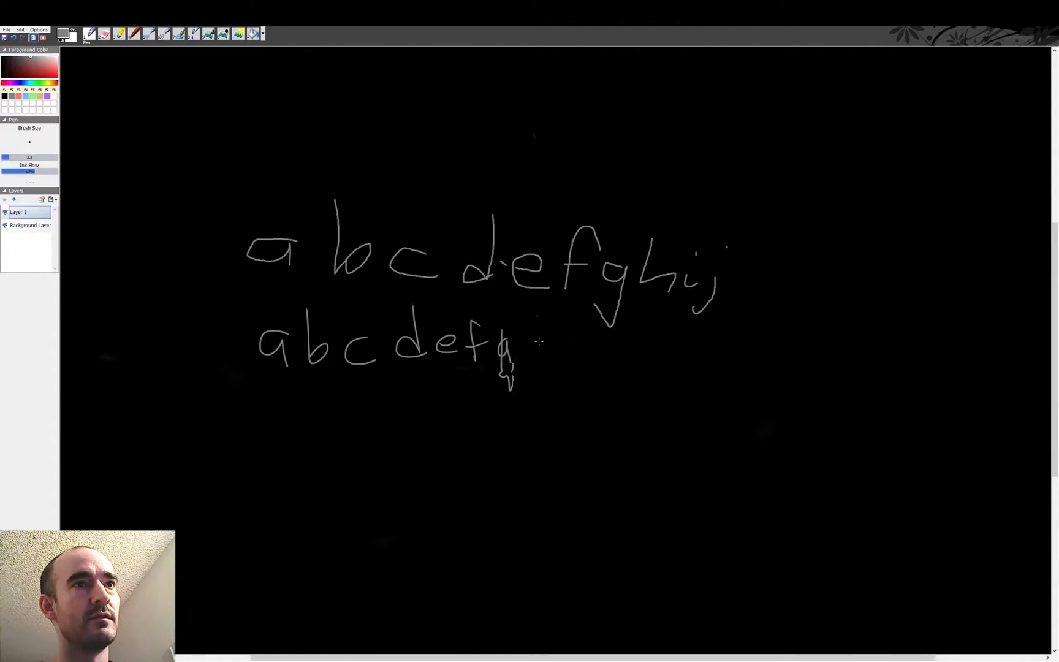
mouse_move(580, 327)
mouse_down()
mouse_move(585, 366)
mouse_move(654, 366)
mouse_up()
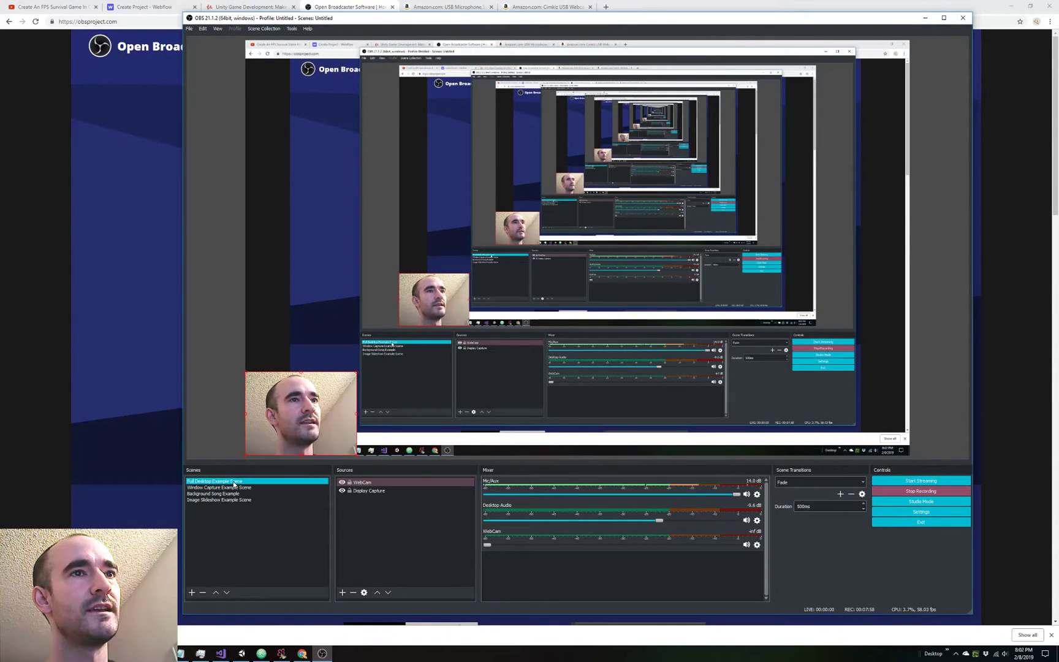
Set the WebCam volume in the mixer to its minimum and close the list of source types.
click(512, 582)
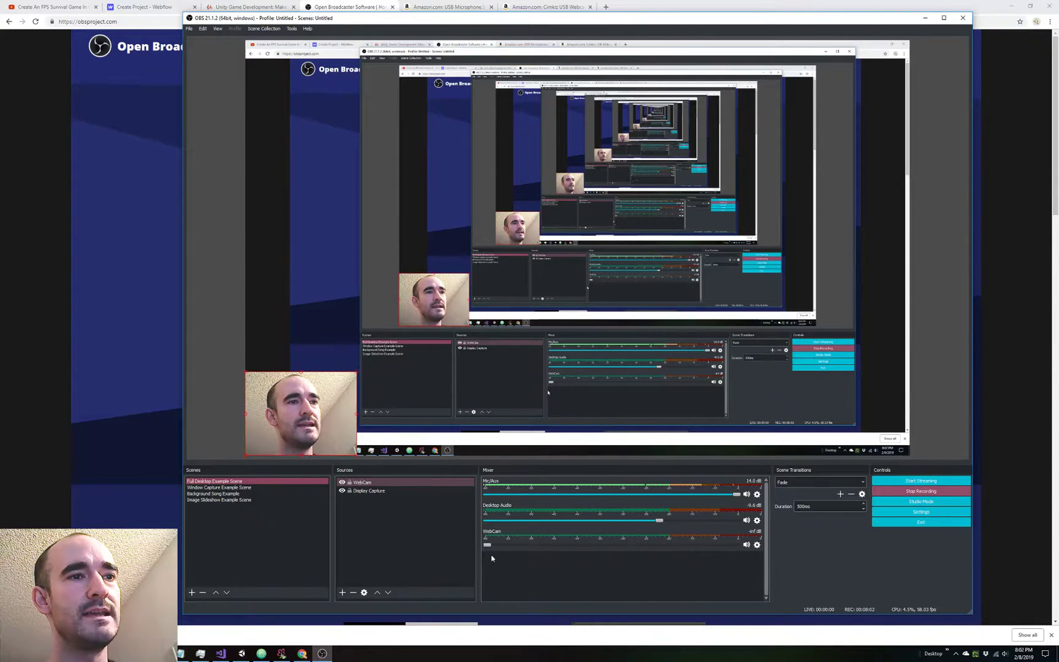
mouse_move(487, 545)
mouse_down()
mouse_move(739, 547)
mouse_move(477, 546)
mouse_up()
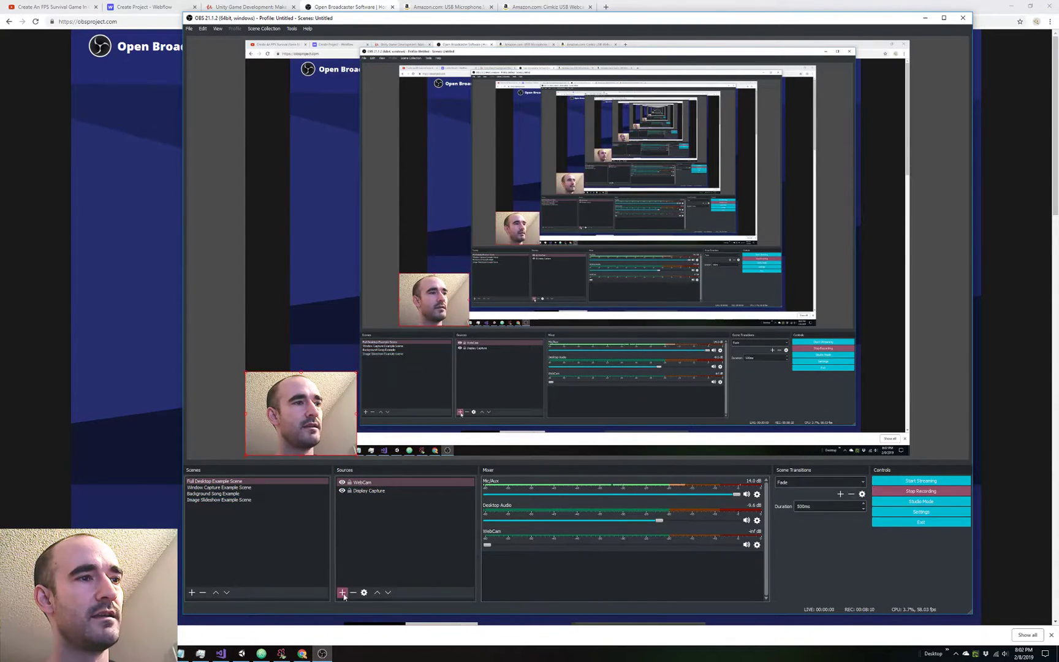
click(368, 509)
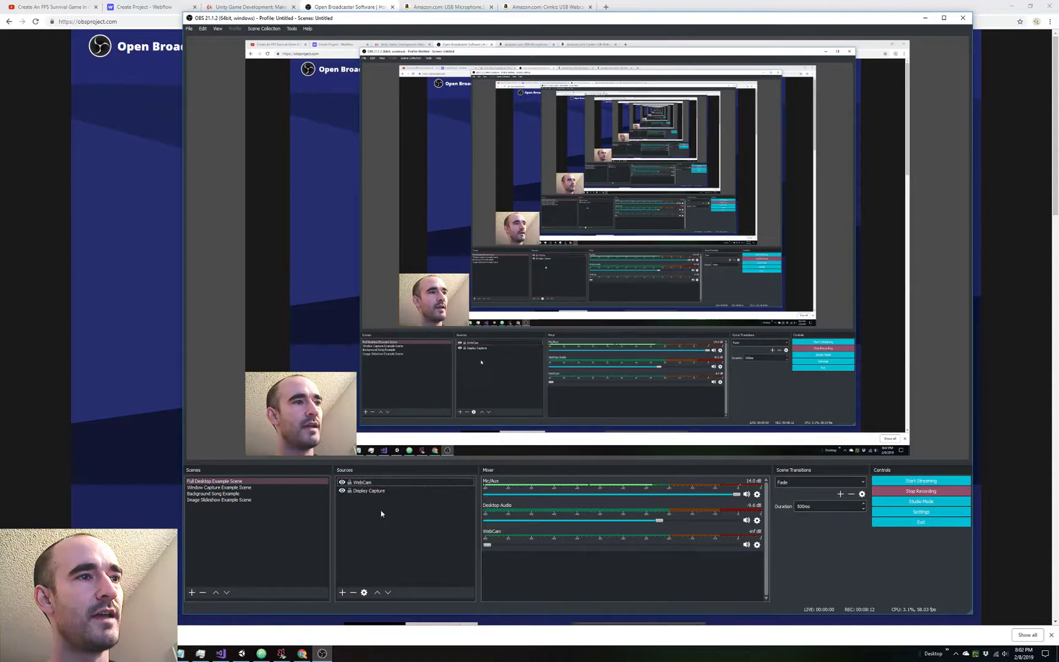
Go through the Background Song, Window Capture and Image Slideshow example scenes once more.
click(230, 494)
click(230, 499)
click(220, 487)
click(211, 500)
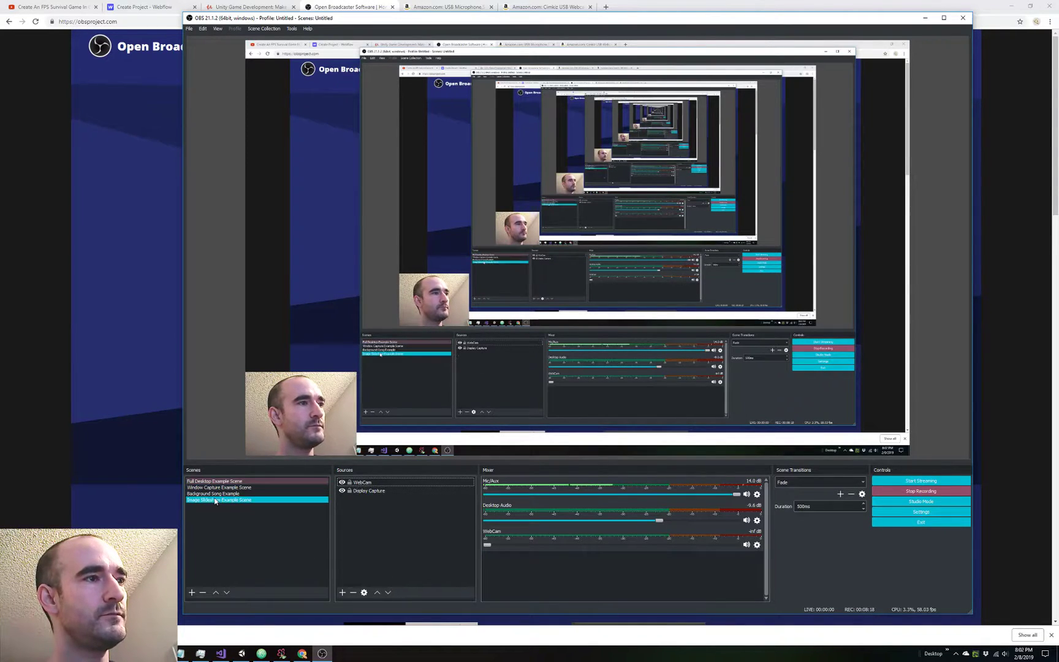
Add a new Image Slide Show source to the Full Desktop Example Scene, keeping the suggested name and making it visible.
click(342, 592)
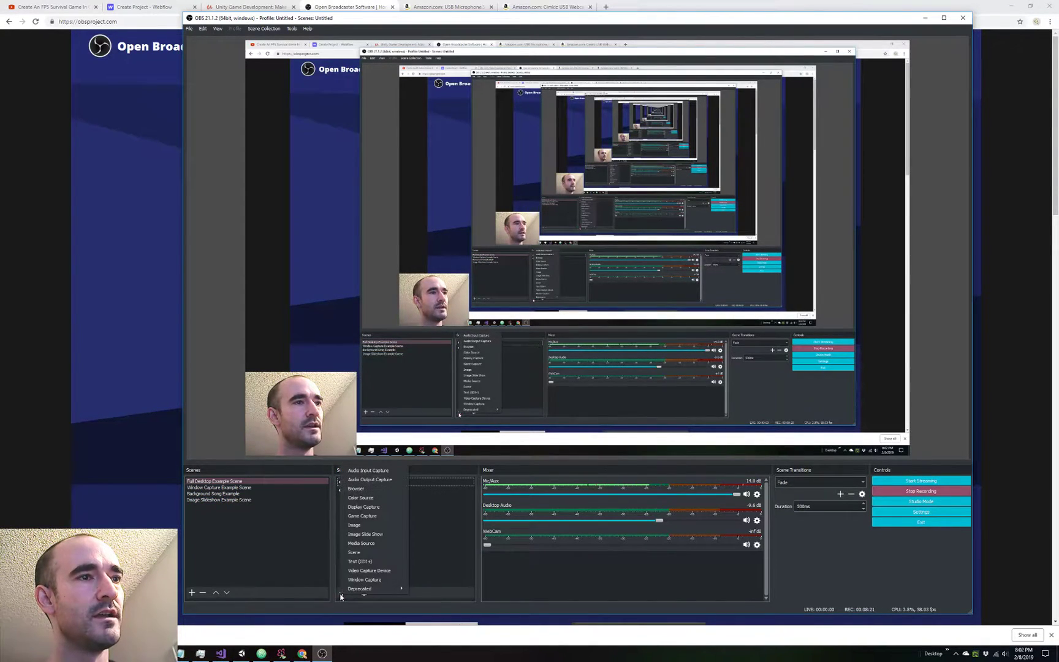
click(378, 536)
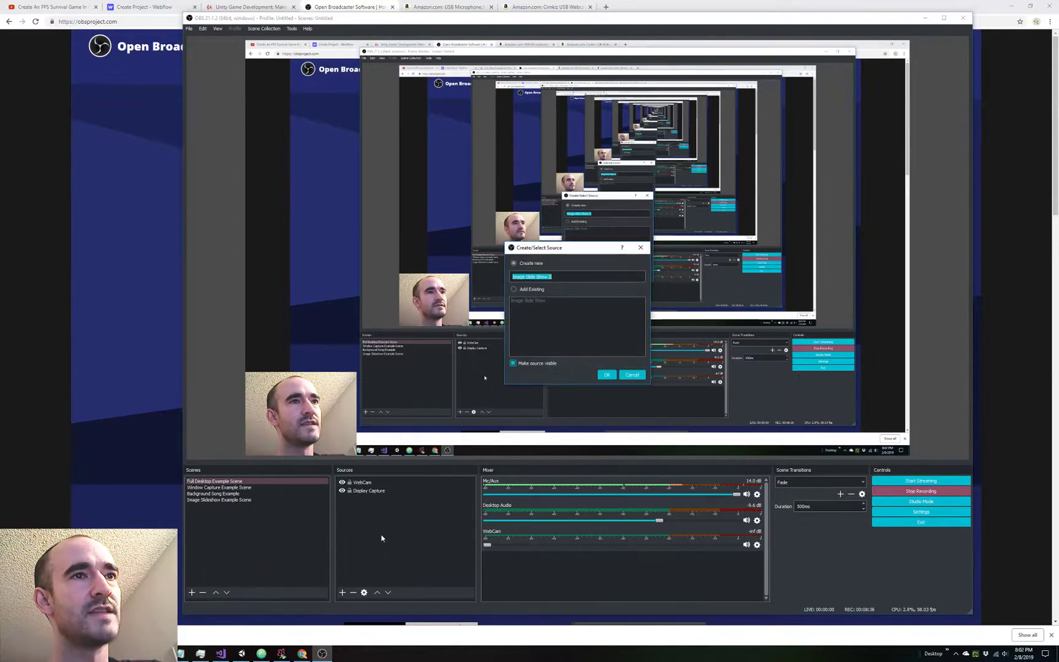
click(606, 375)
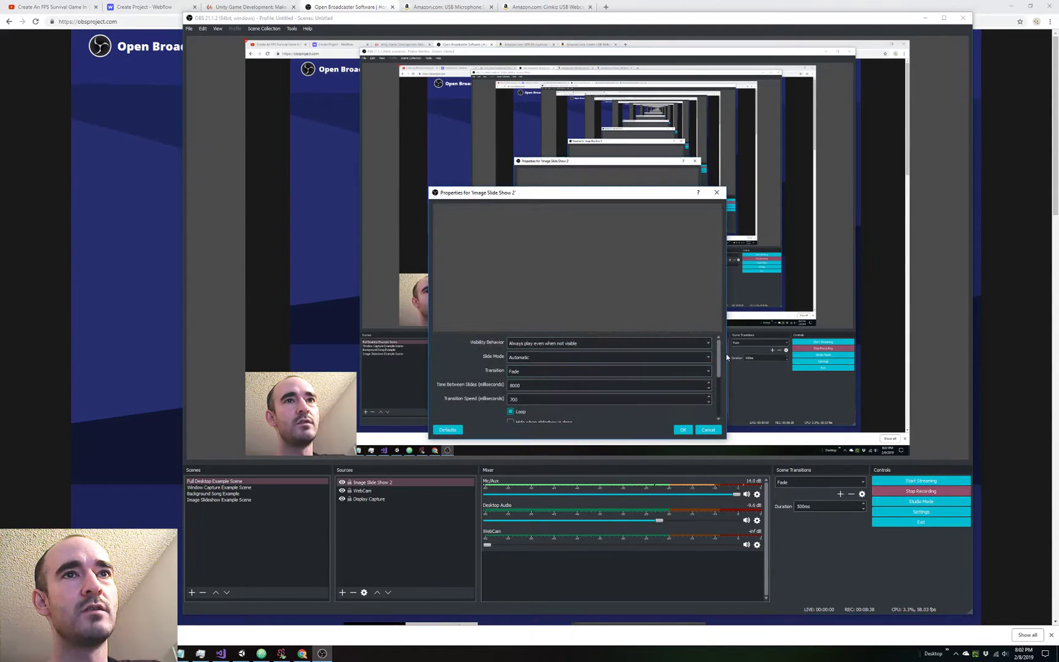
Look at the choices for adding files or a directory to the slide show's image list, and dismiss them.
scroll(714, 352, down, 5)
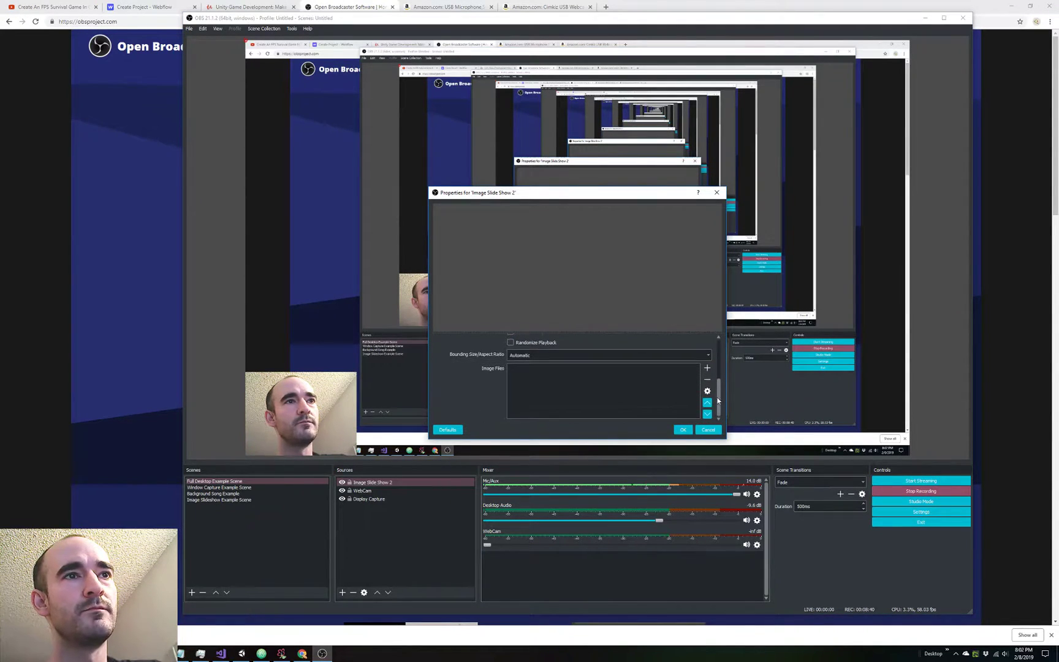
click(707, 368)
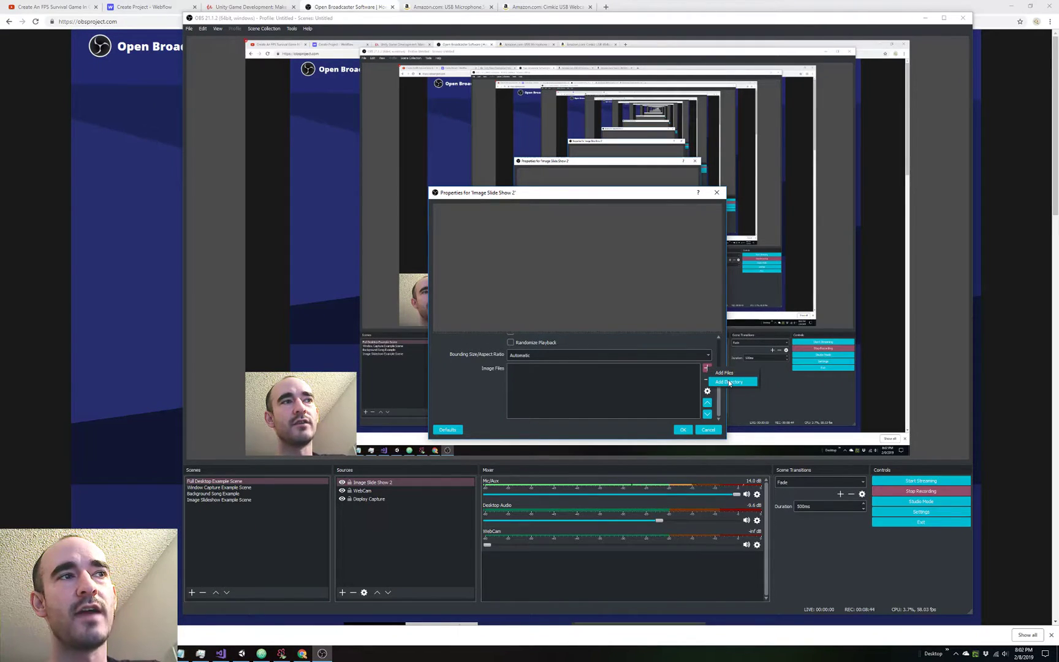
click(643, 403)
drag(719, 398, 719, 360)
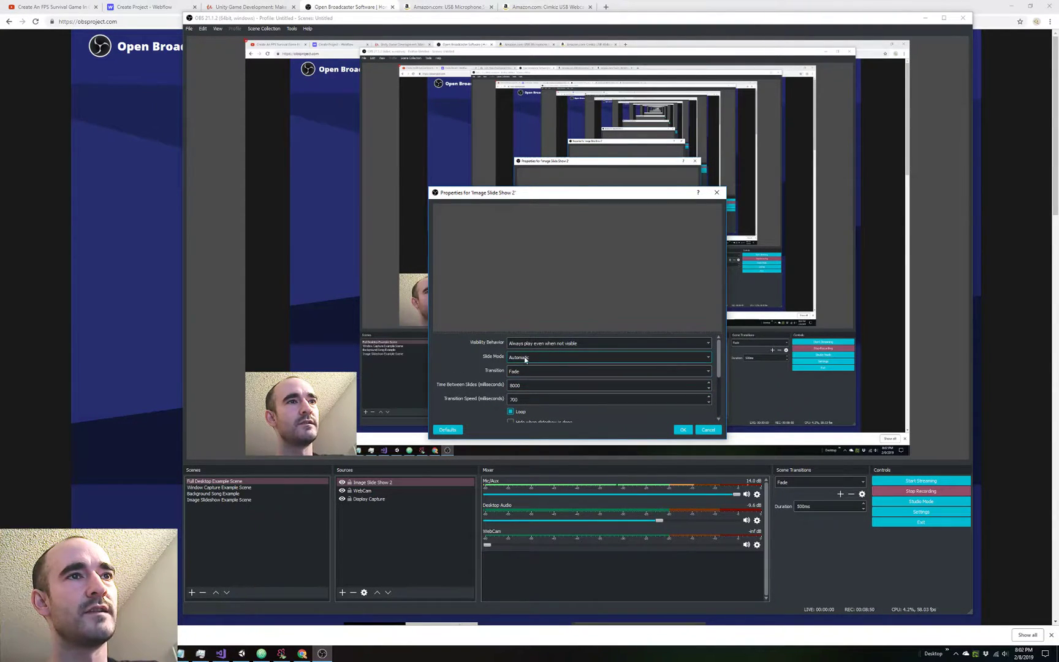
Review the slide show's slide mode choices, keeping Automatic, and go over the time between slides and transition speed.
click(525, 359)
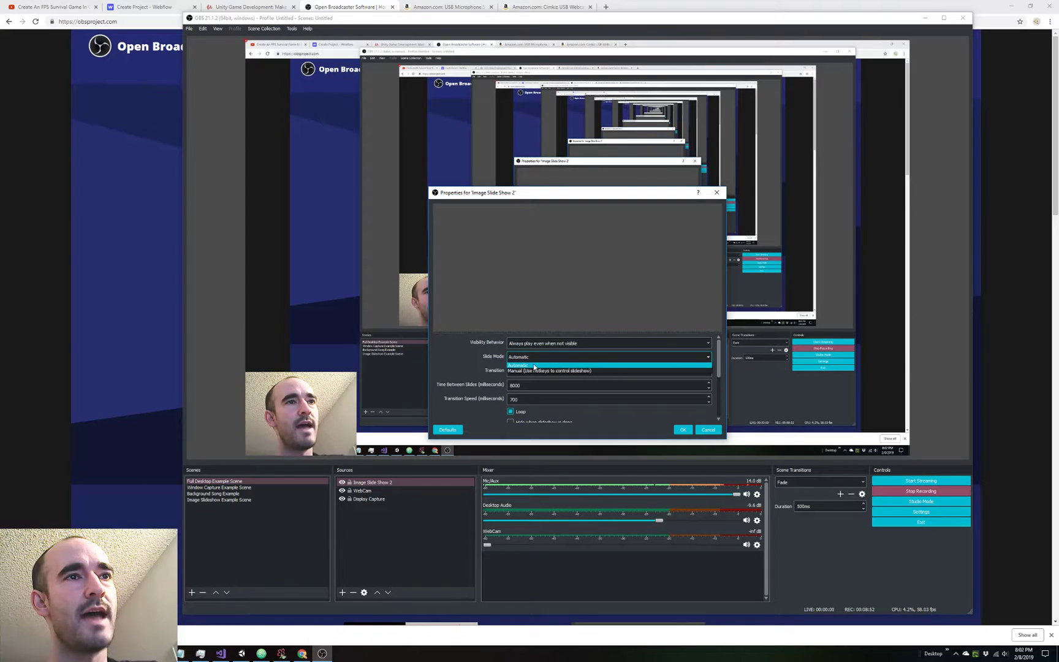
click(534, 366)
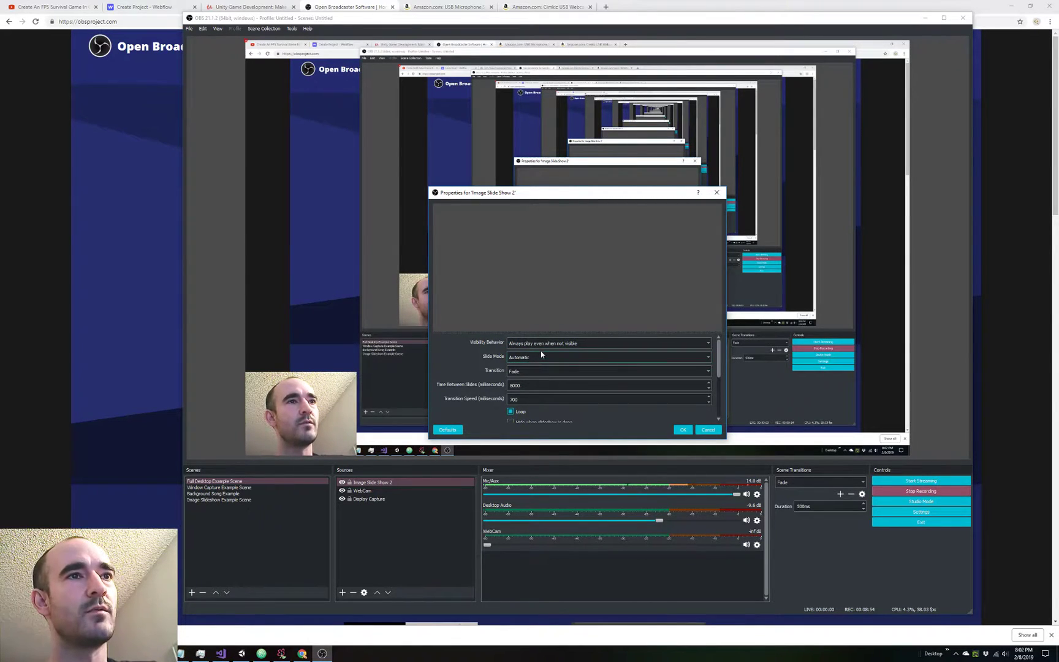
drag(526, 385, 493, 390)
text(8000)
key(ctrl+a)
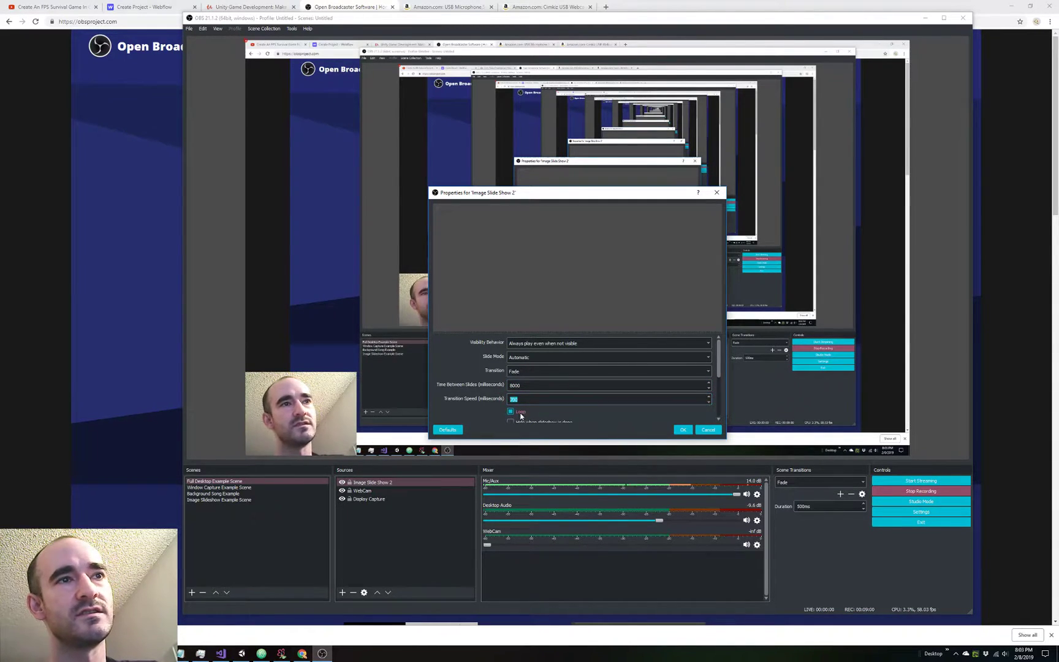
text(700)
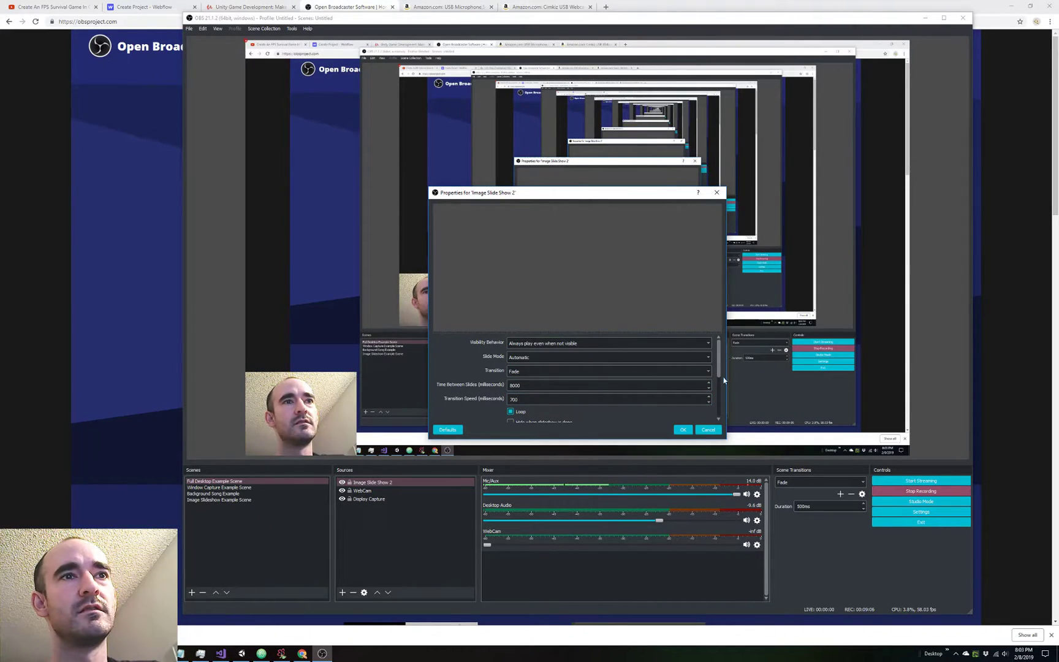
Cancel the slide show's properties and view the Image Slideshow example before returning to the Full Desktop scene.
scroll(720, 378, down, 4)
scroll(711, 405, up, 1)
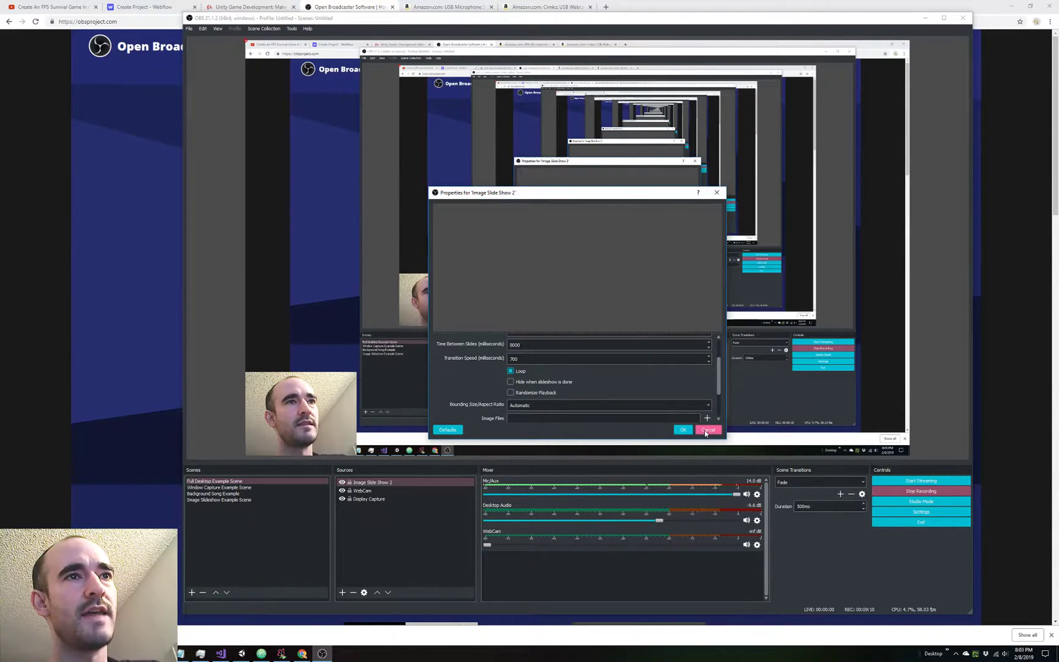
click(701, 431)
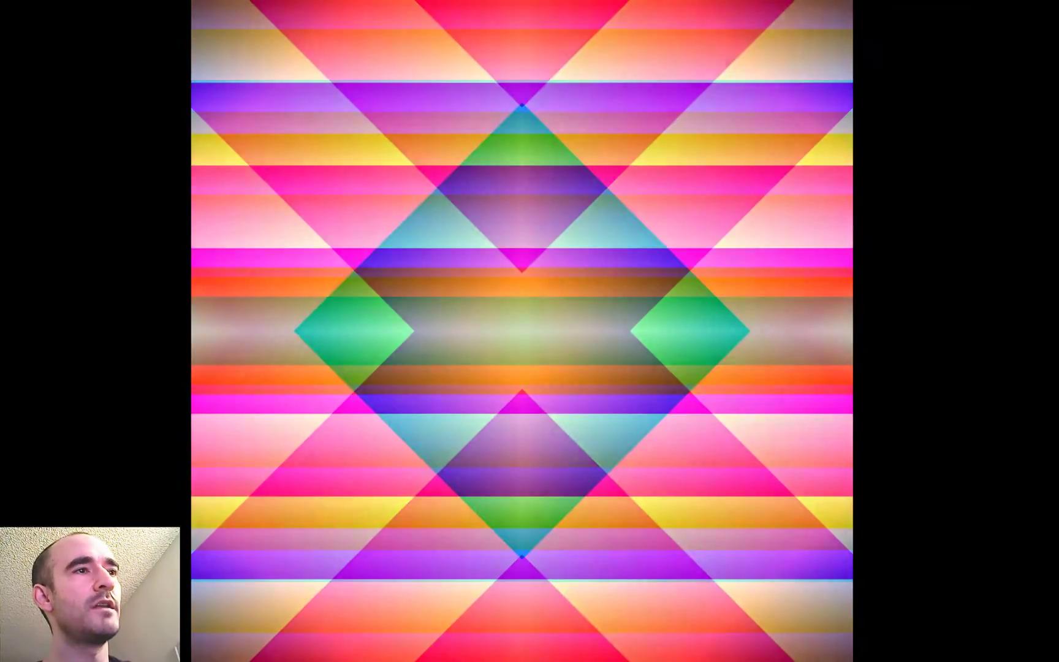
key(Escape)
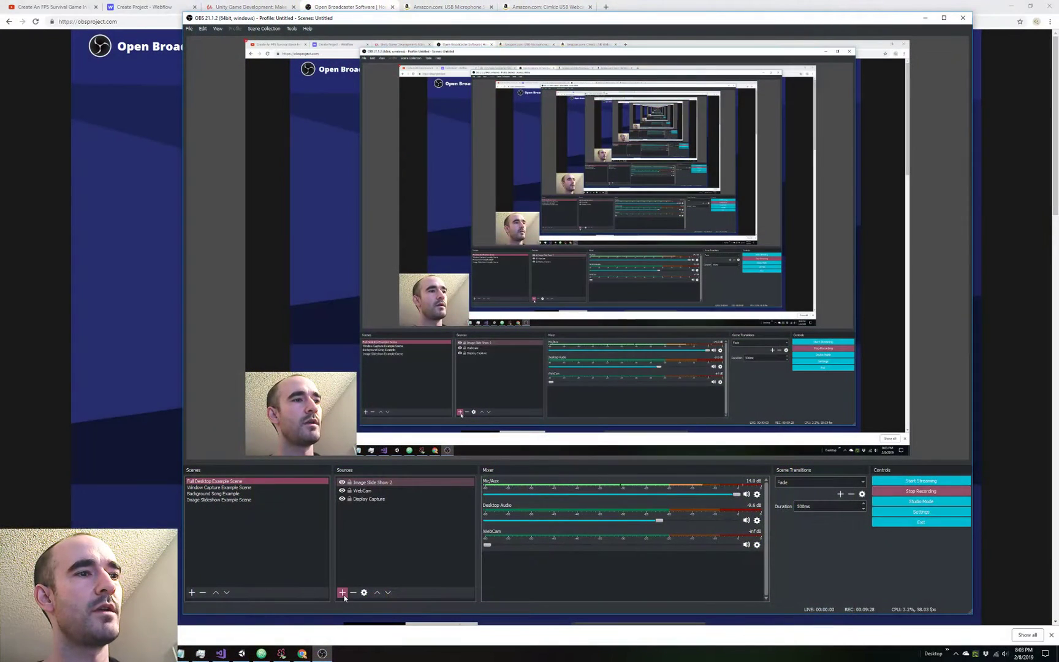
Examine the create-new and add-existing options for a Media Source, and cancel without adding it.
click(342, 593)
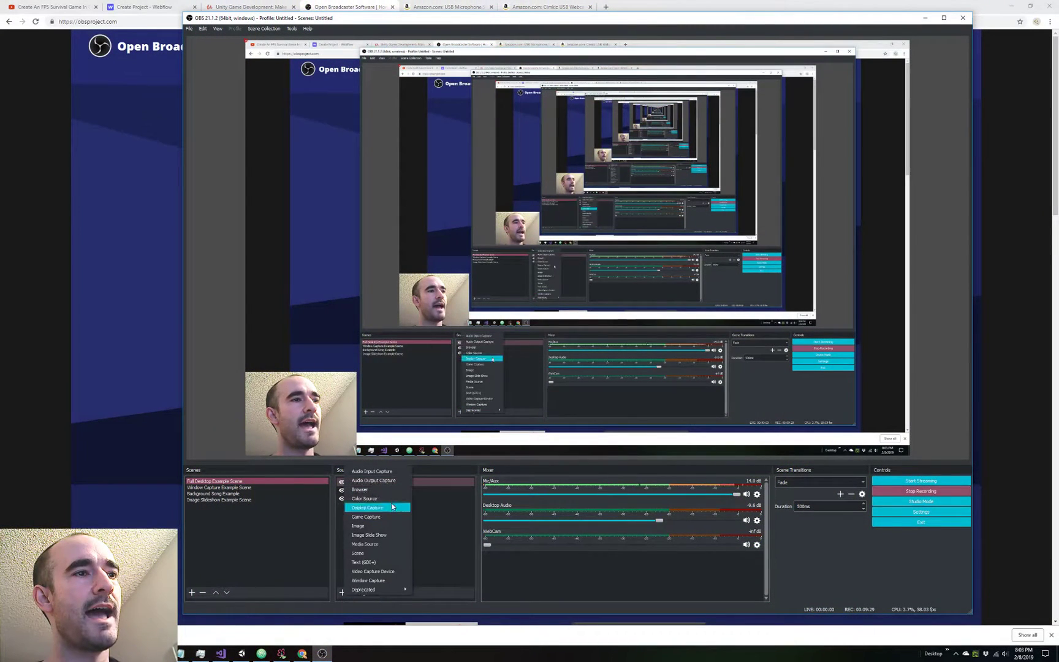
click(365, 546)
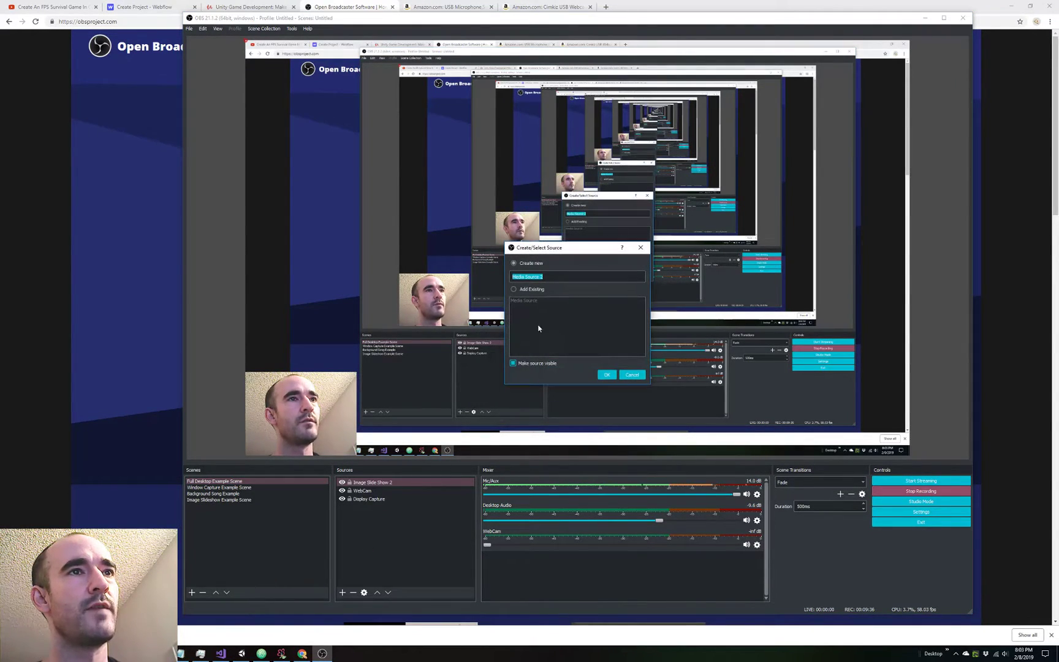
click(524, 290)
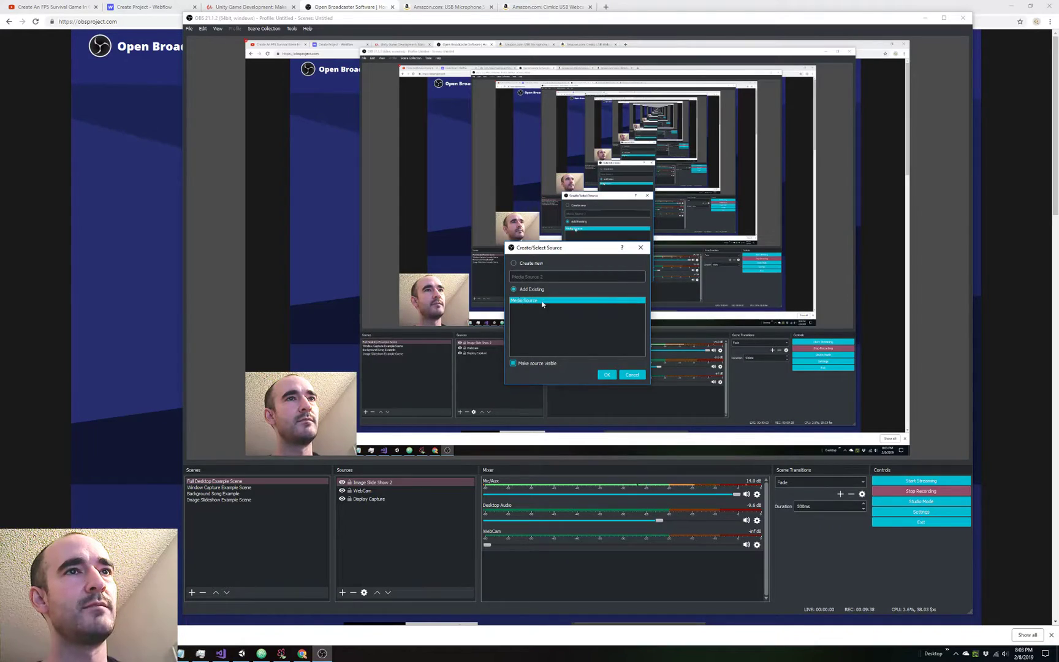
click(640, 374)
Switch to the Image Slideshow Example Scene.
click(220, 499)
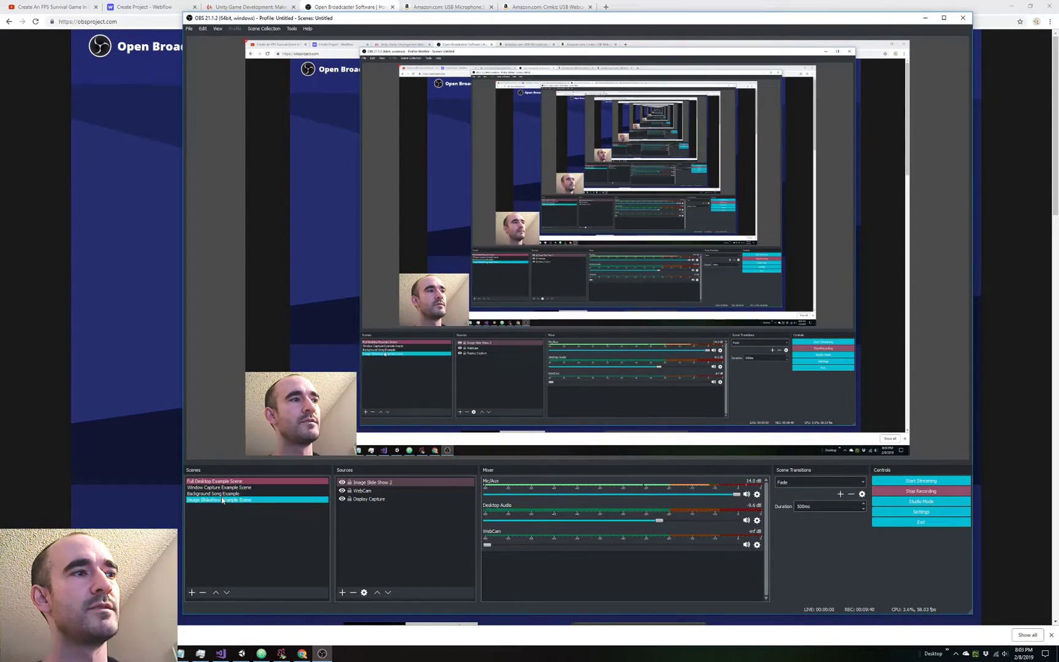